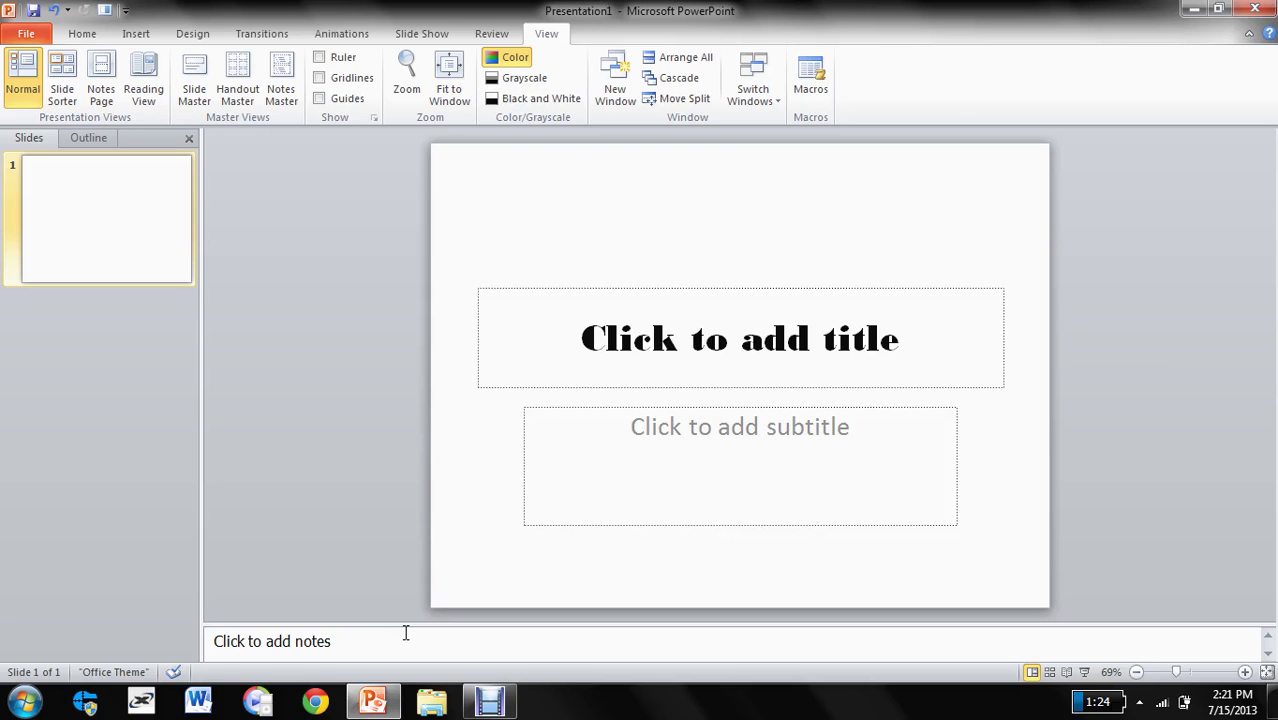
Switch the ribbon to the Home tab to reach the font and paragraph commands.
left_click(80, 34)
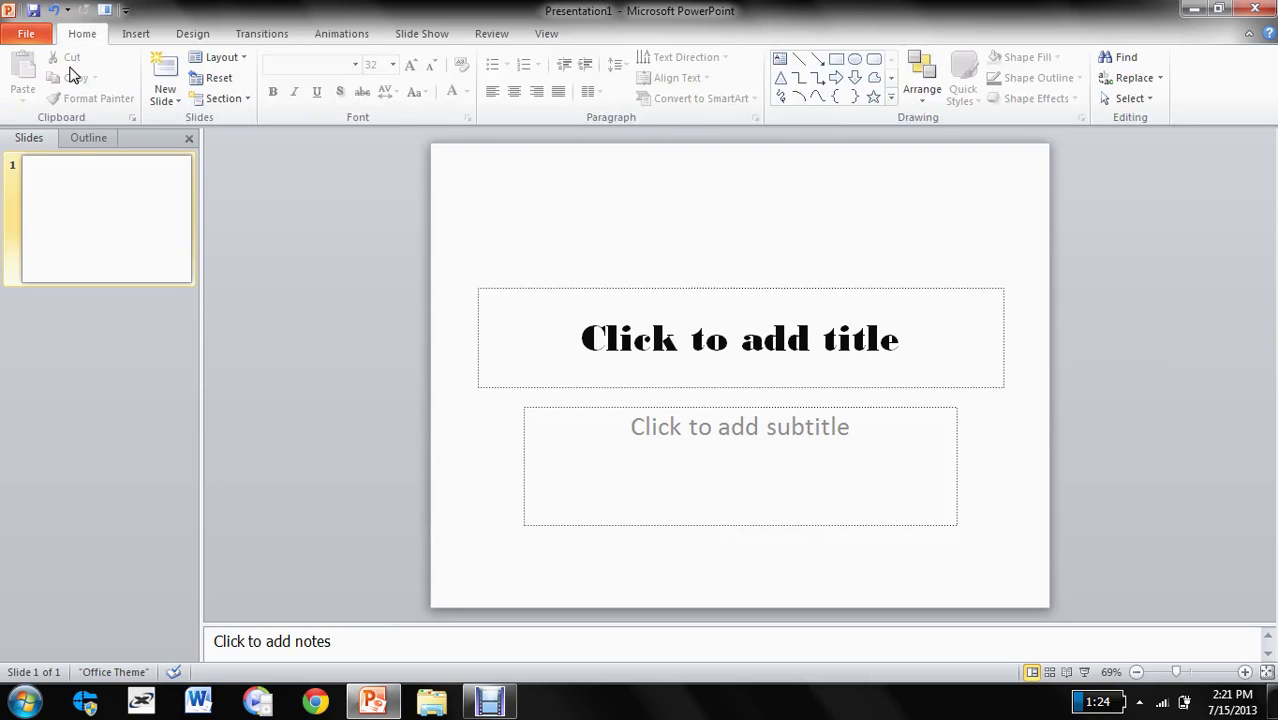
Enter 'Testing' as the slide title and 'Dealing with Texts' as the subtitle.
left_click(692, 348)
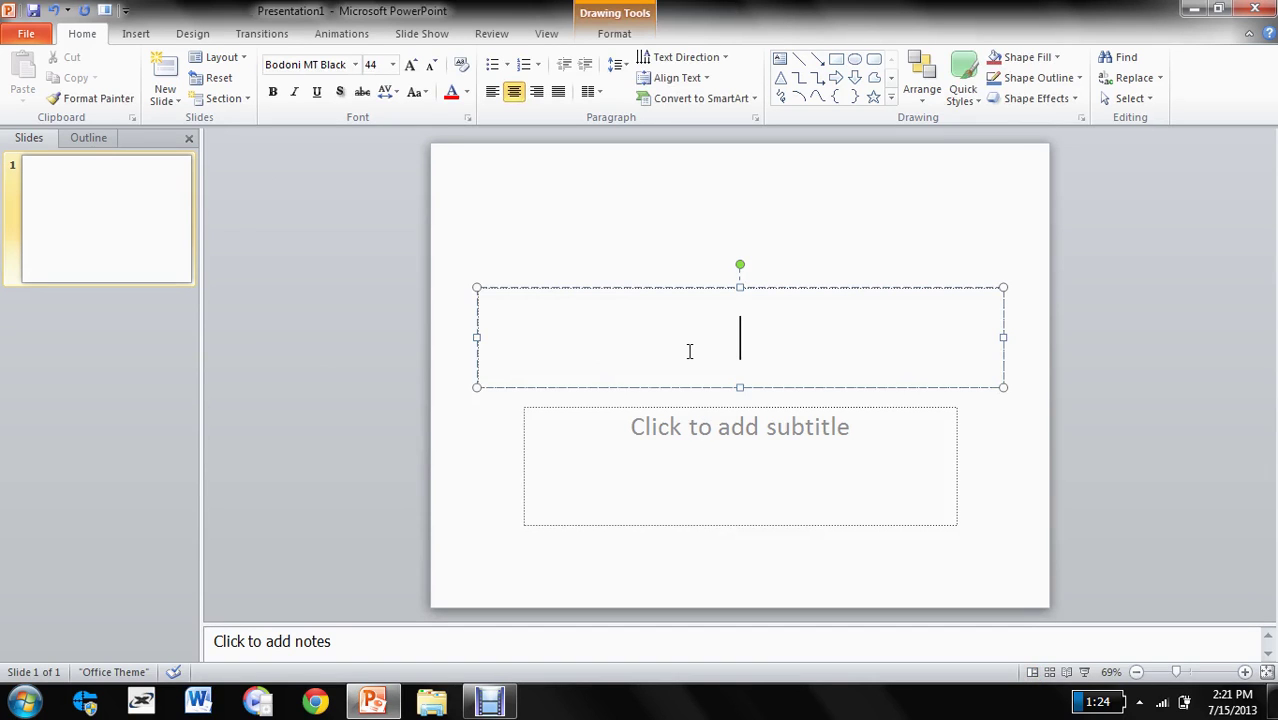
type("Test")
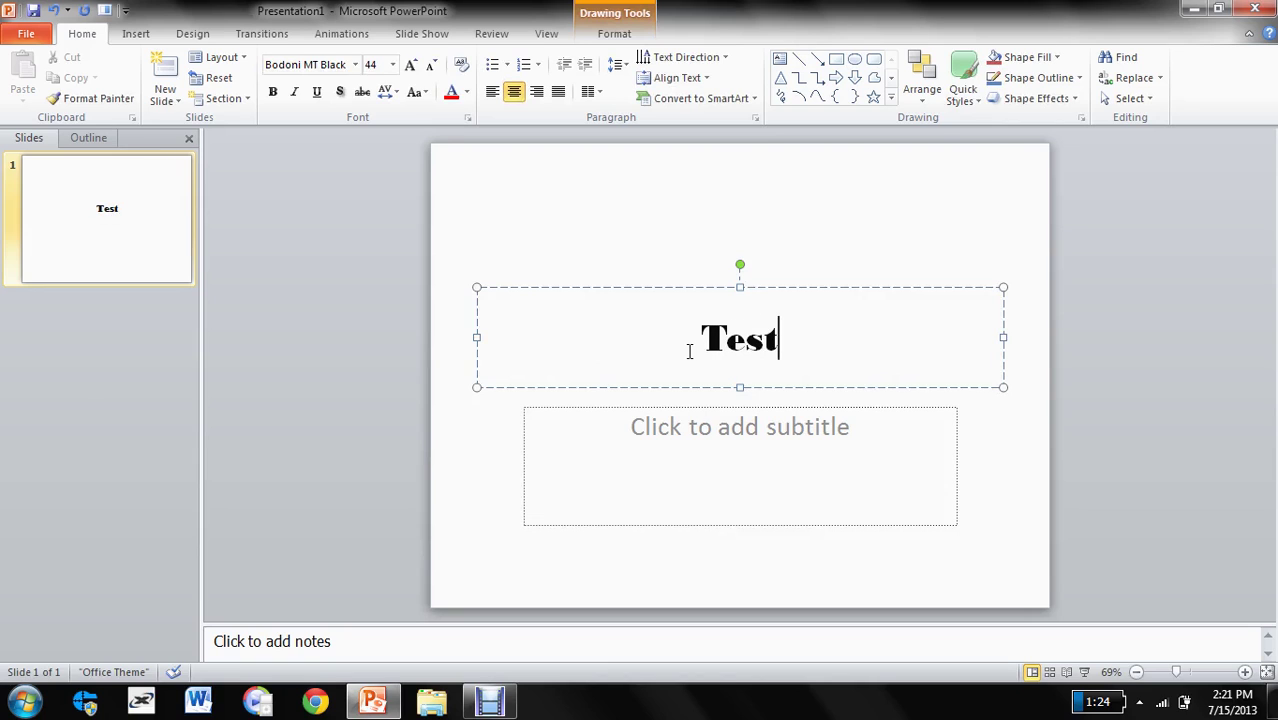
type("ing")
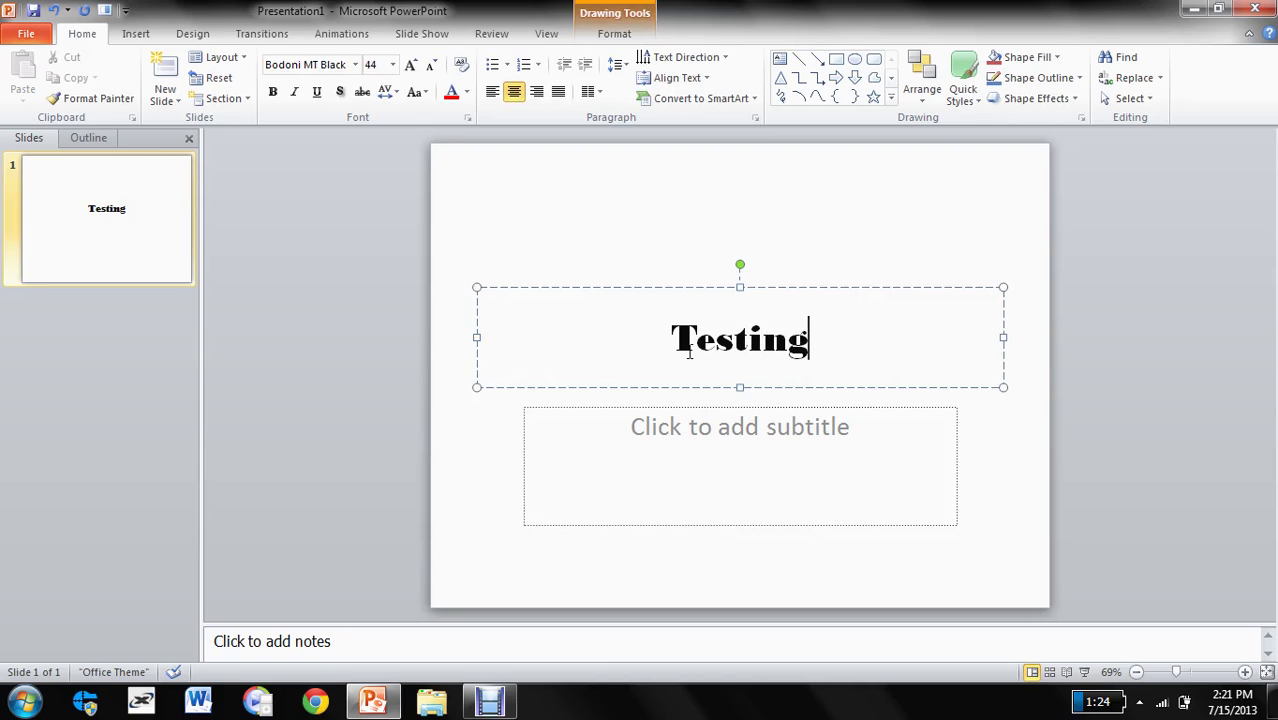
left_click(690, 428)
type("Dea")
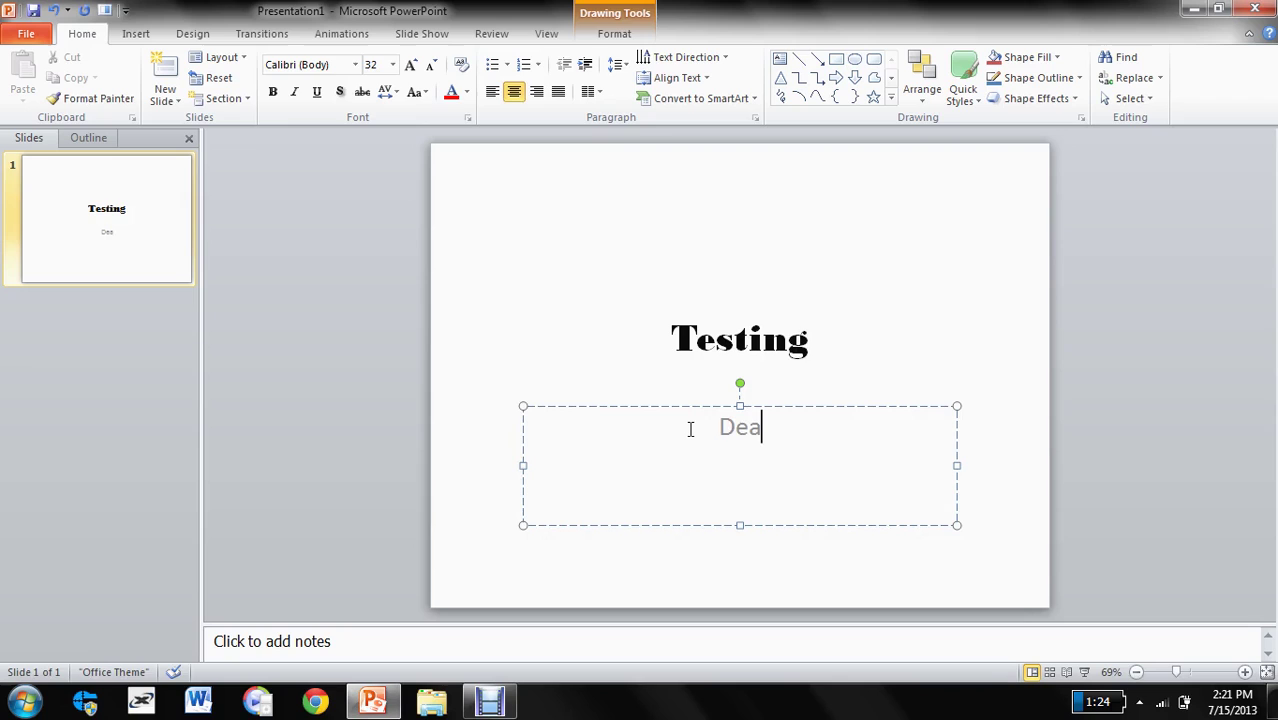
type("ling with Texts")
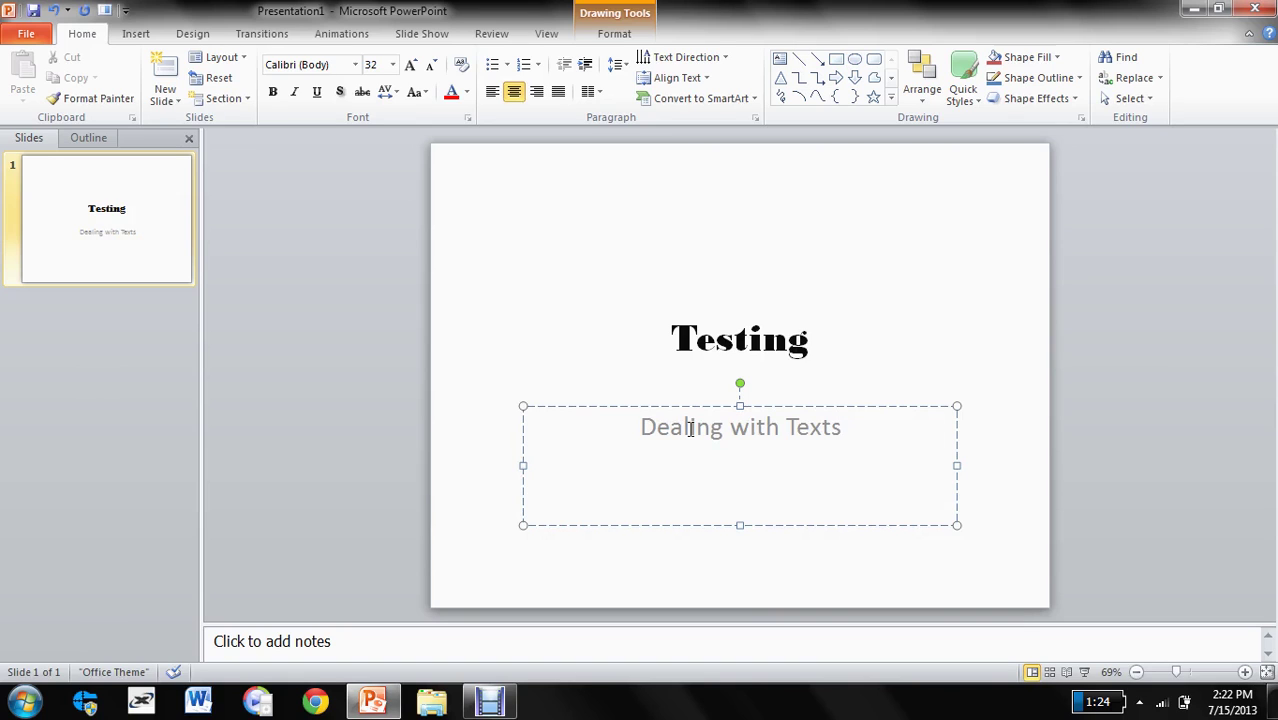
Confirm the Testing title uses Bodoni MT Black at size 44.
left_click(696, 338)
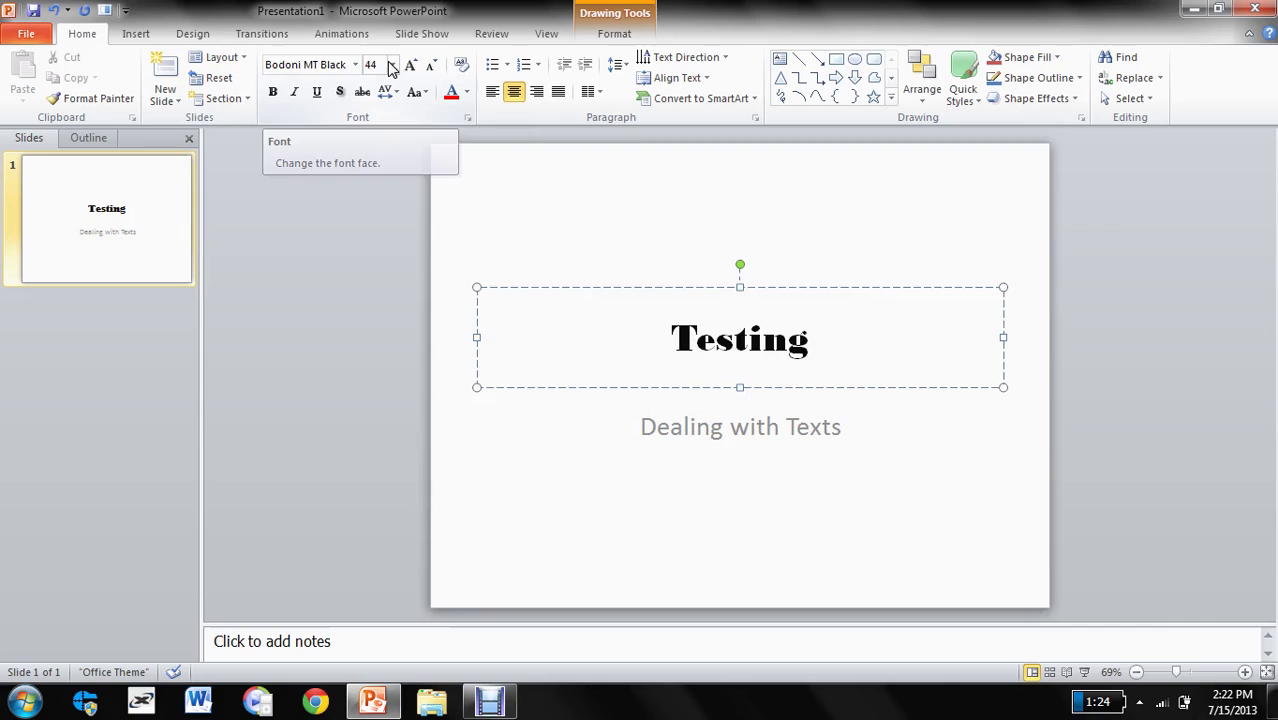
left_click(355, 65)
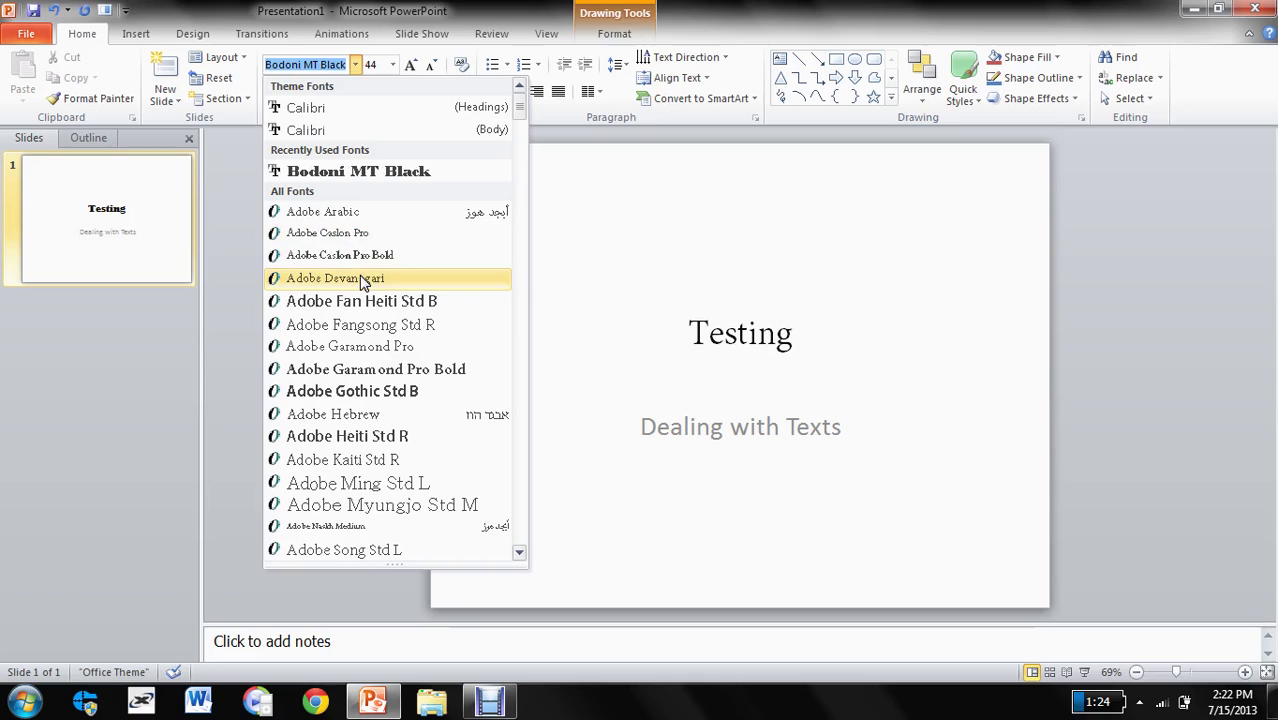
left_click(393, 65)
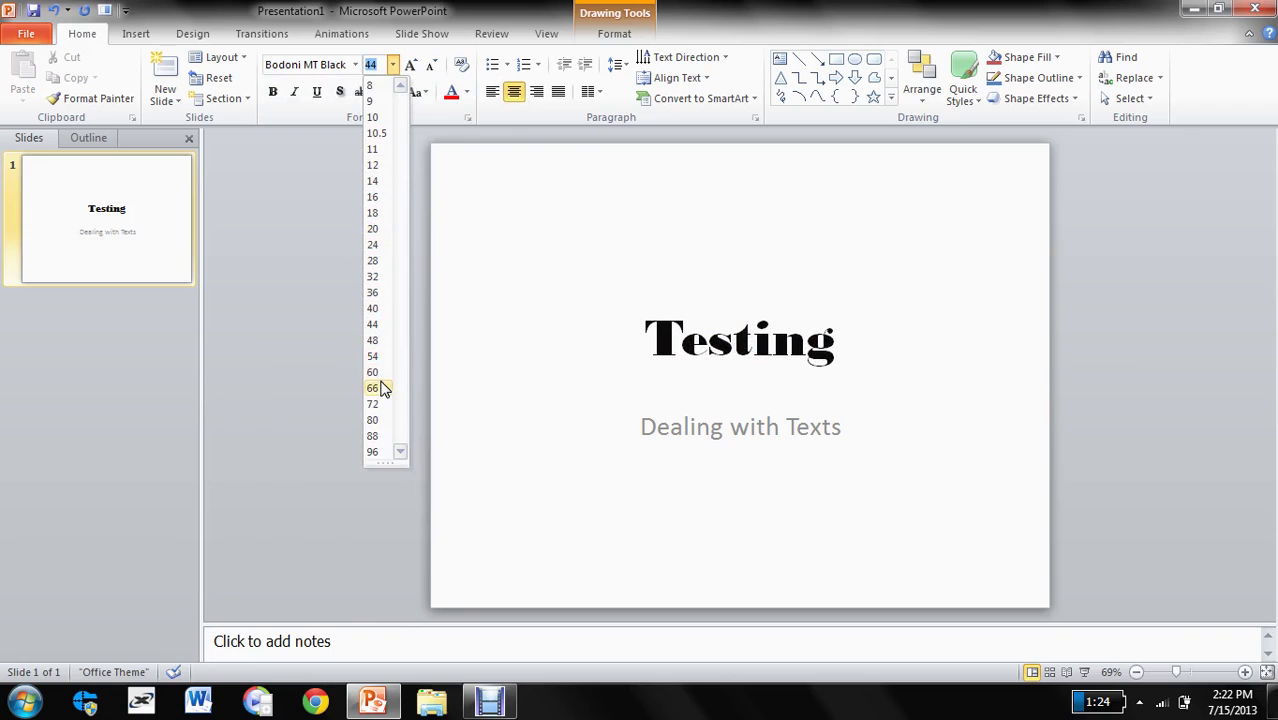
left_click(393, 65)
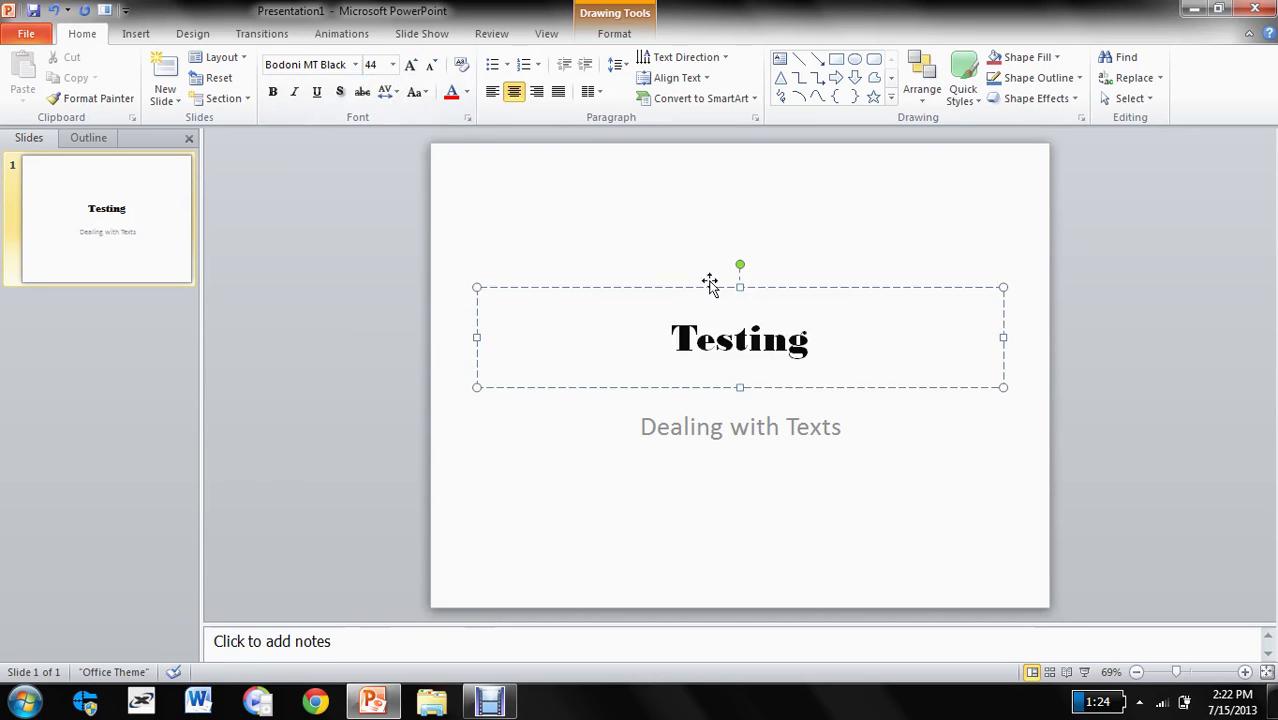
Make 'Testing' bold and underlined, undoing an accidental keystroke that replaced it.
left_click(274, 91)
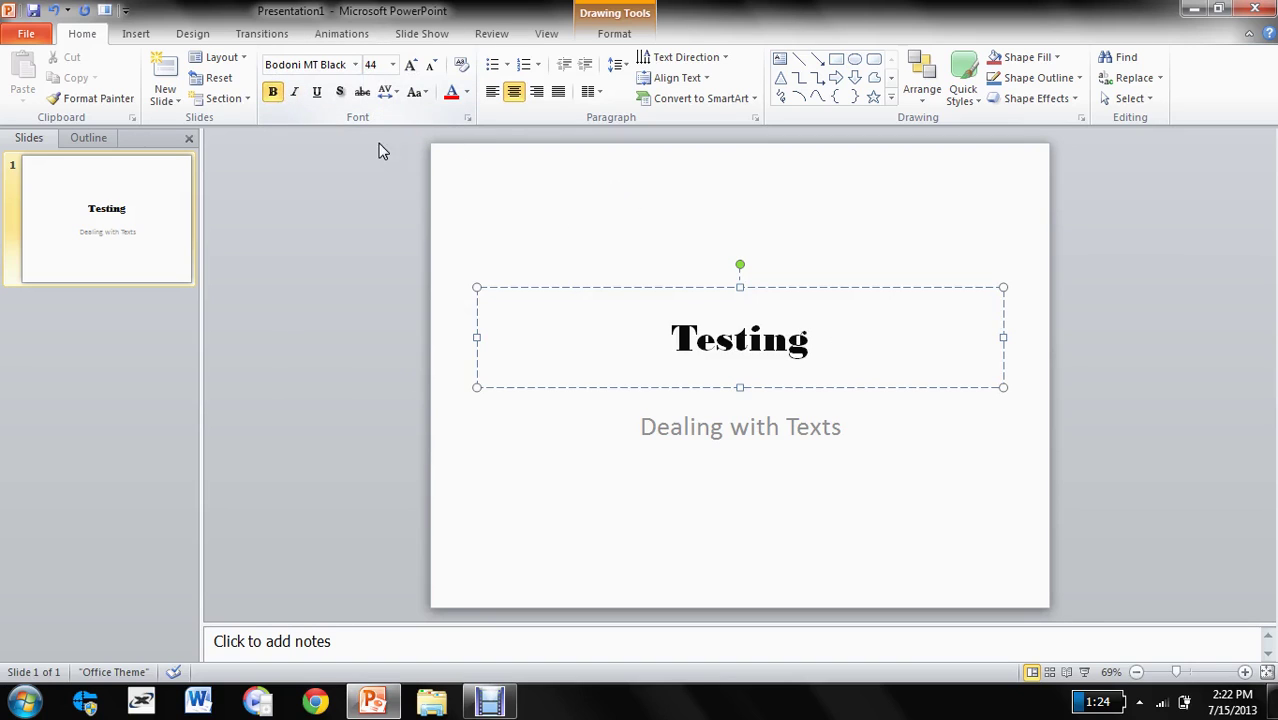
left_click(826, 342)
left_click_drag(824, 342, 710, 333)
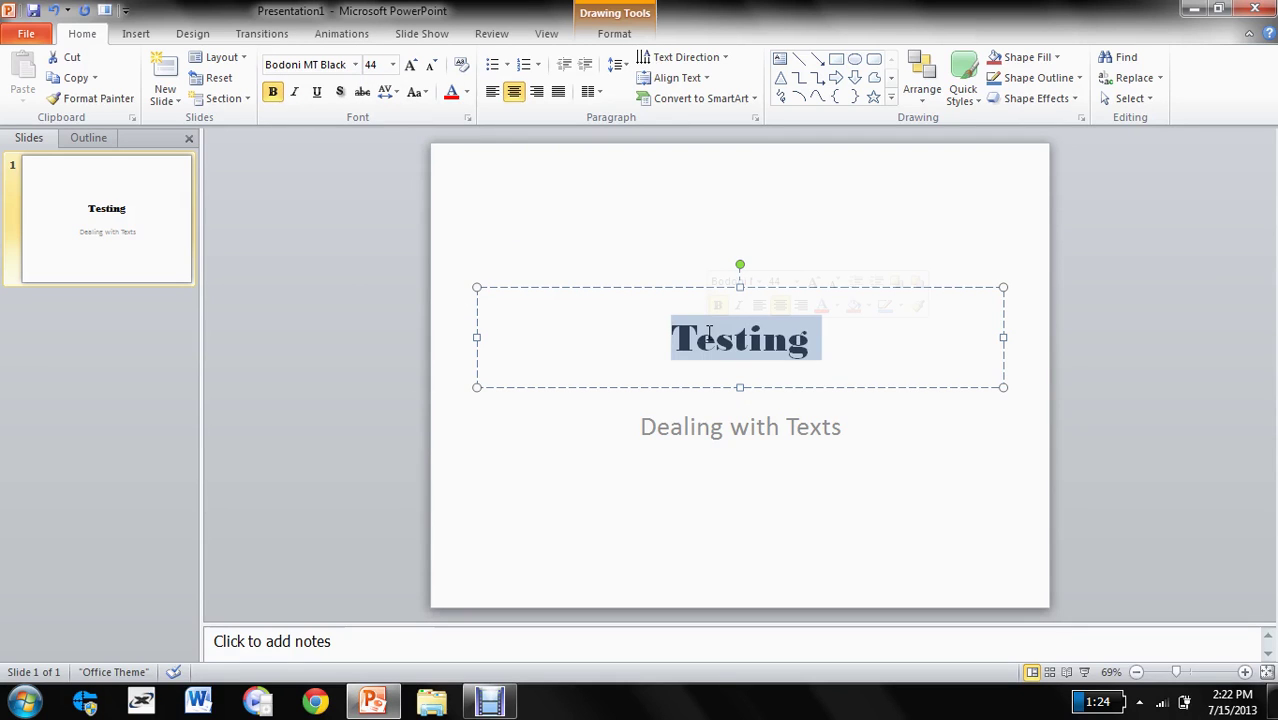
type("y")
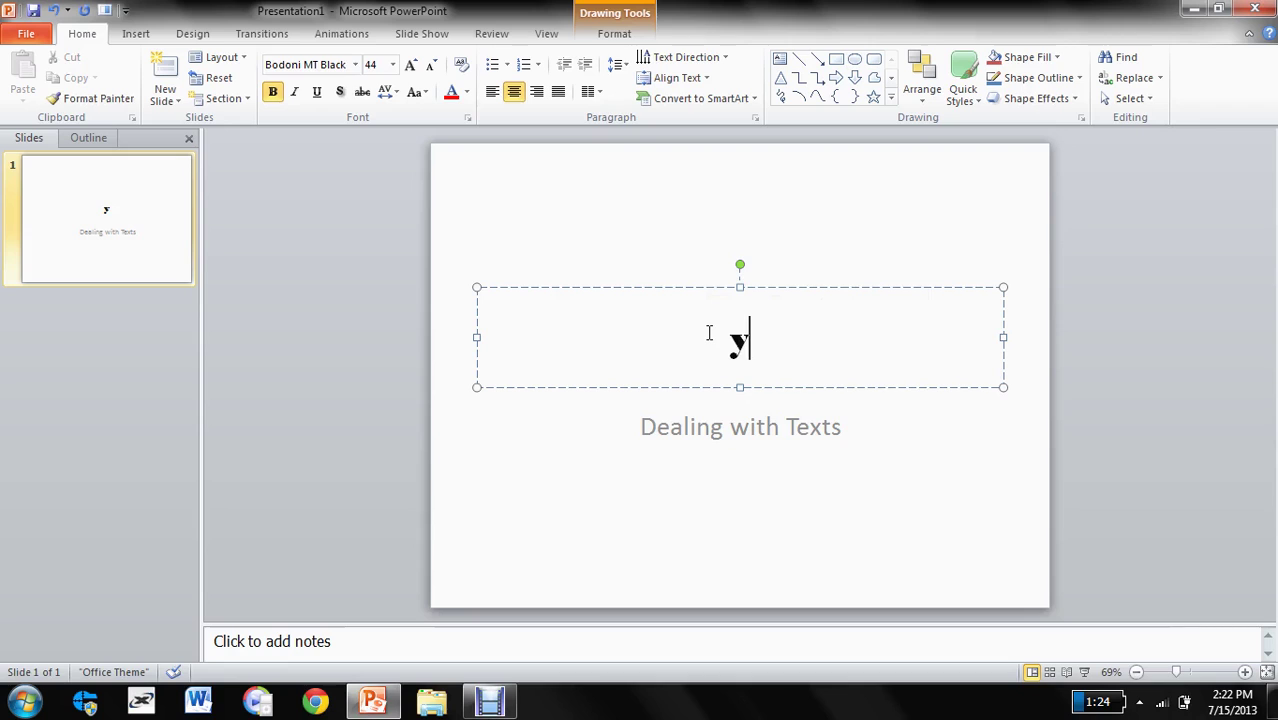
key("ctrl+z")
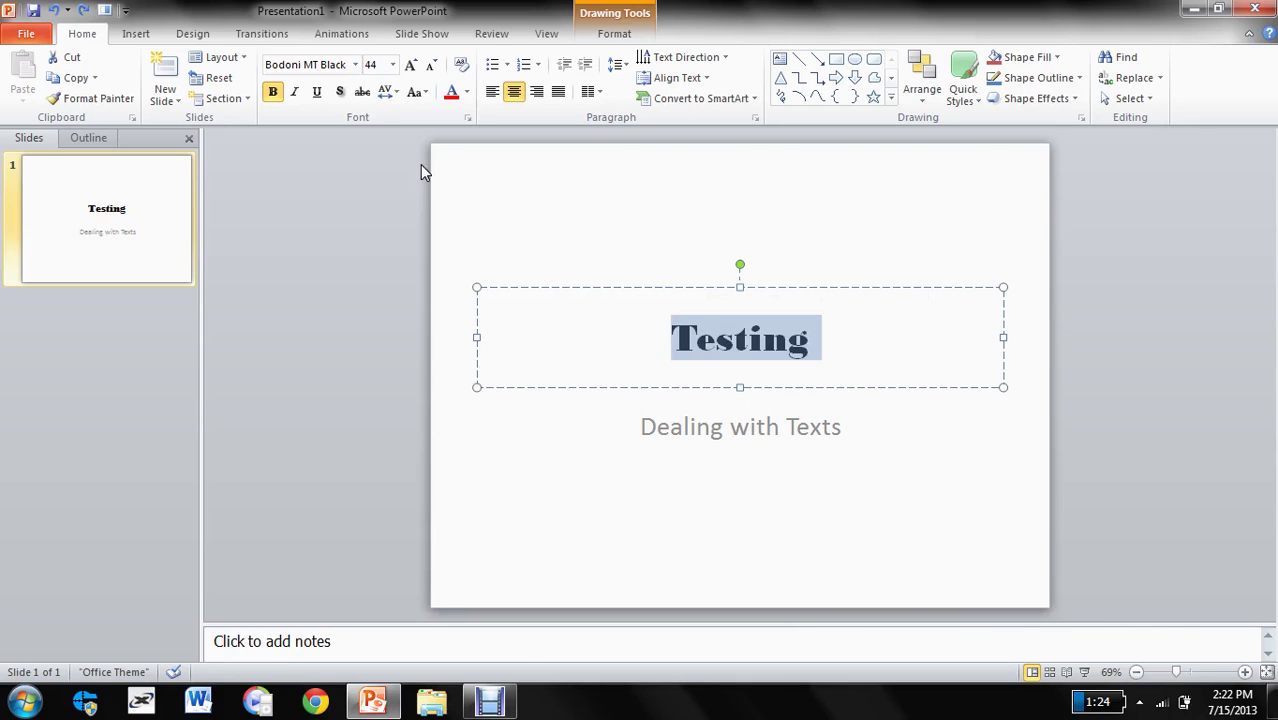
left_click(316, 92)
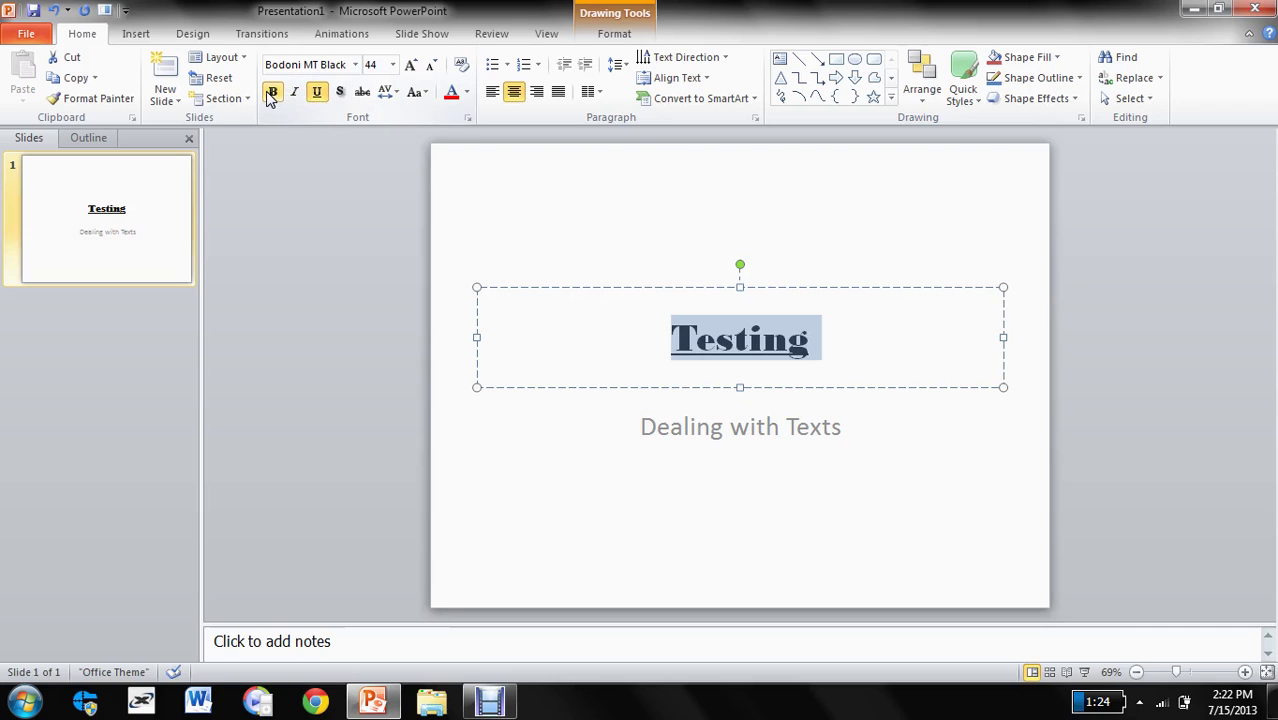
left_click(274, 96)
Move the title box to the slide top, stretch it edge to edge, and shorten it.
left_click_drag(740, 284, 736, 138)
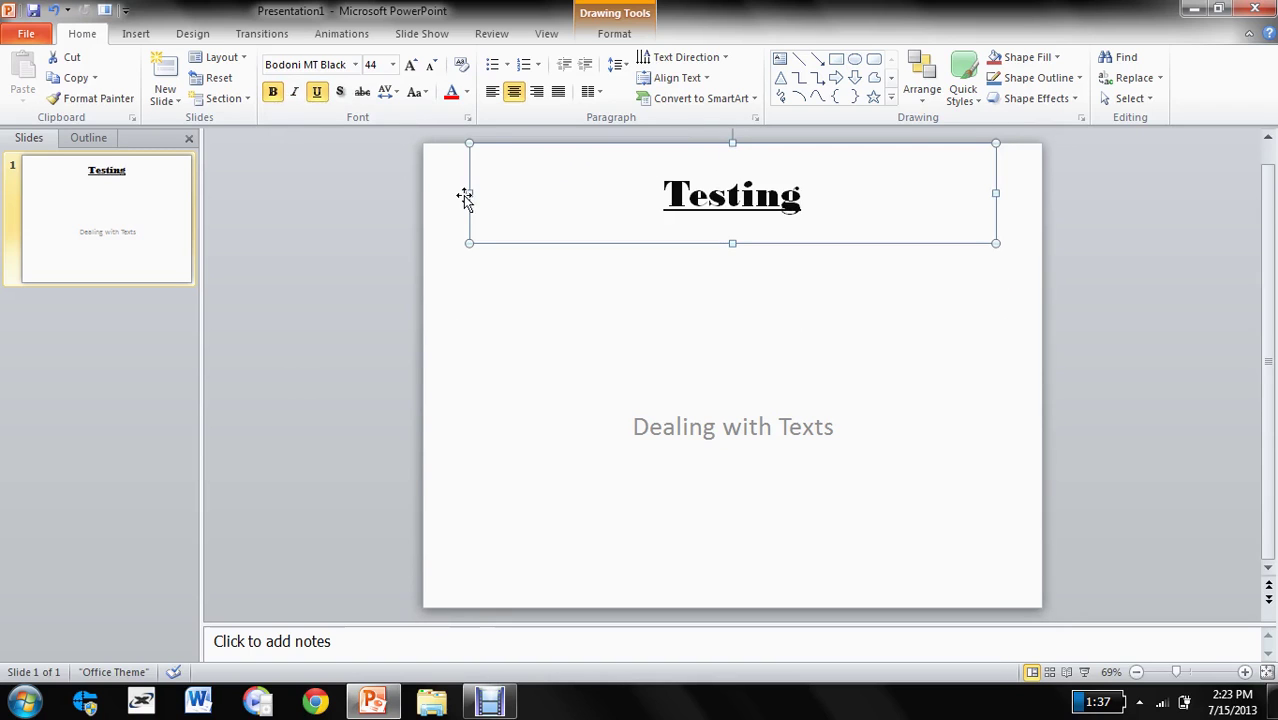
left_click_drag(465, 196, 424, 192)
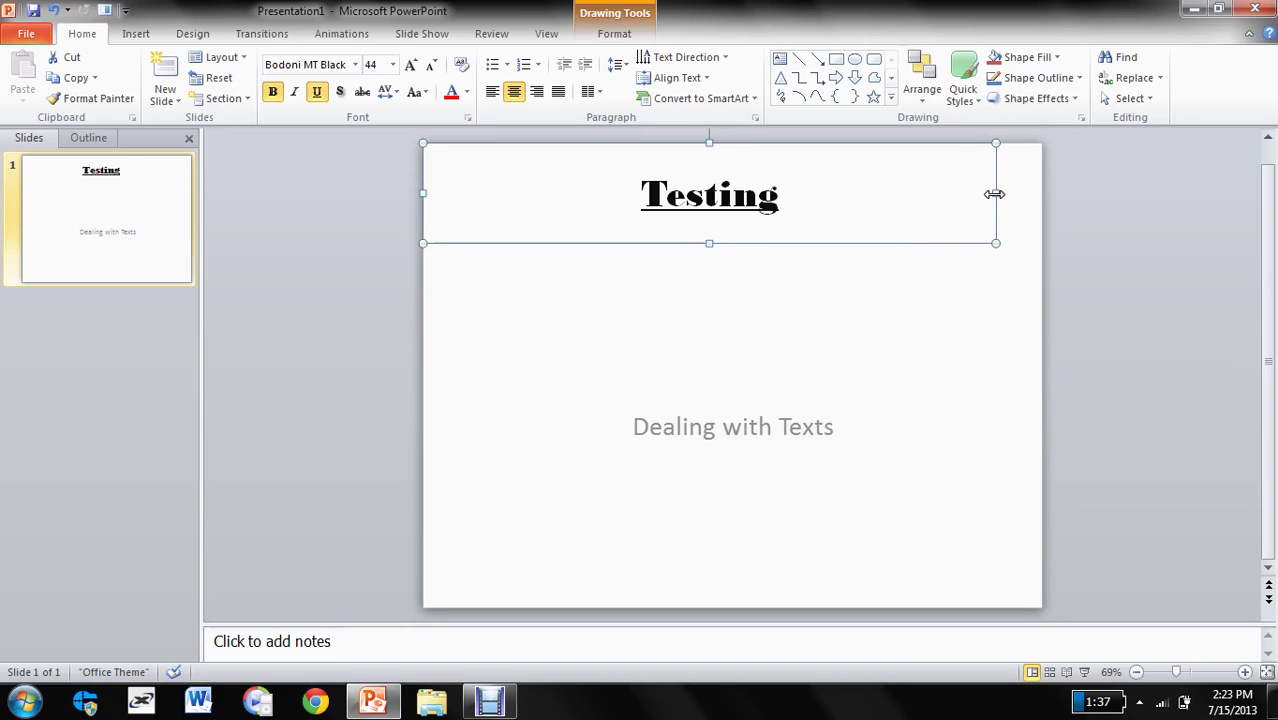
left_click_drag(995, 194, 1042, 193)
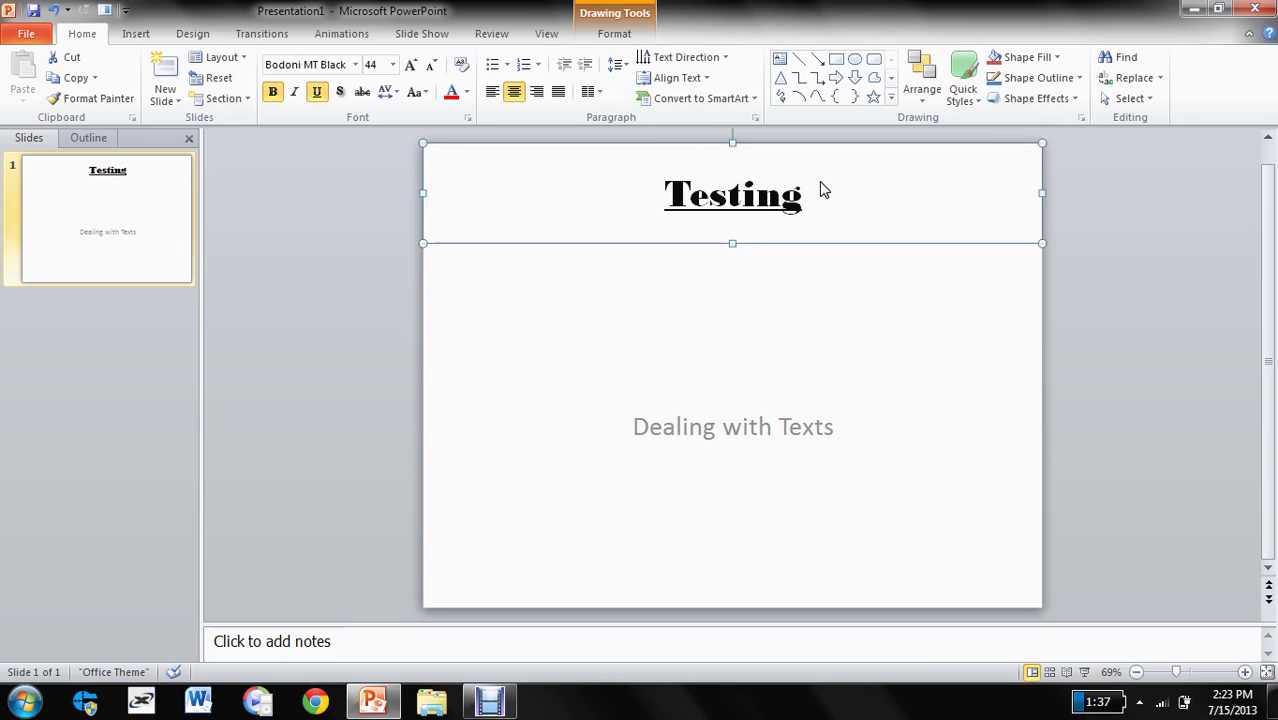
left_click_drag(731, 244, 739, 220)
left_click_drag(806, 190, 662, 188)
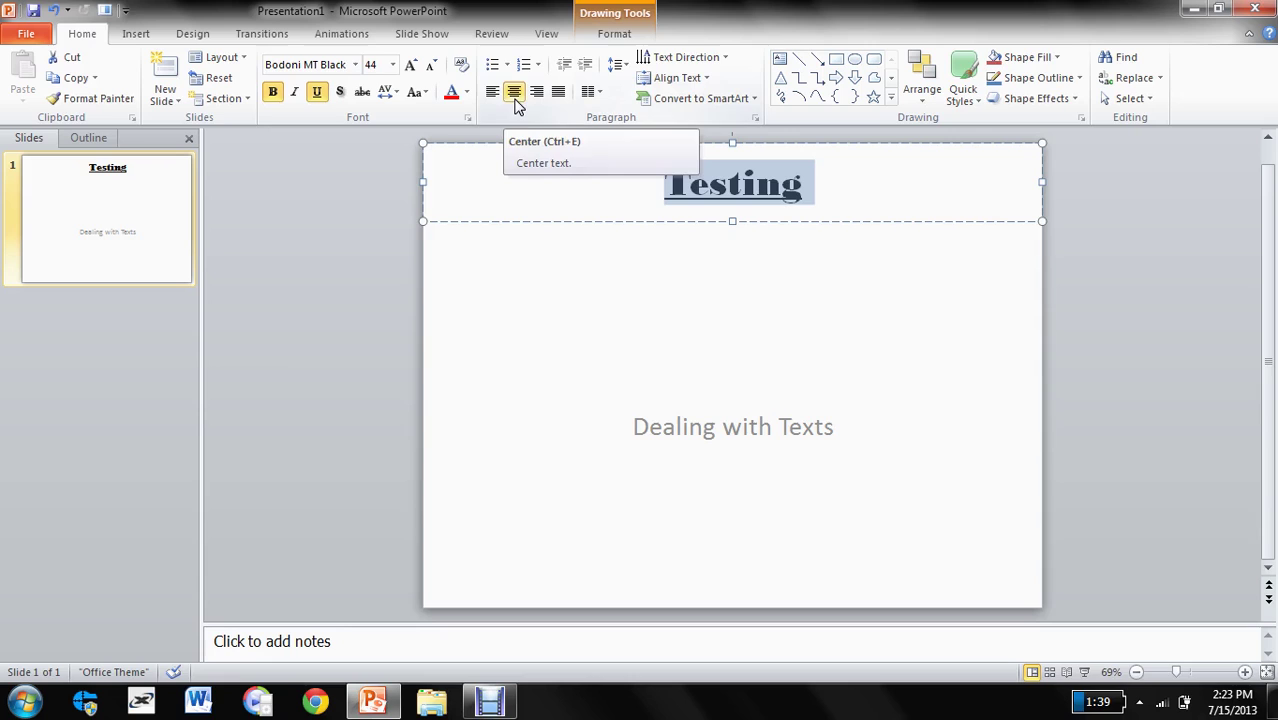
left_click(672, 385)
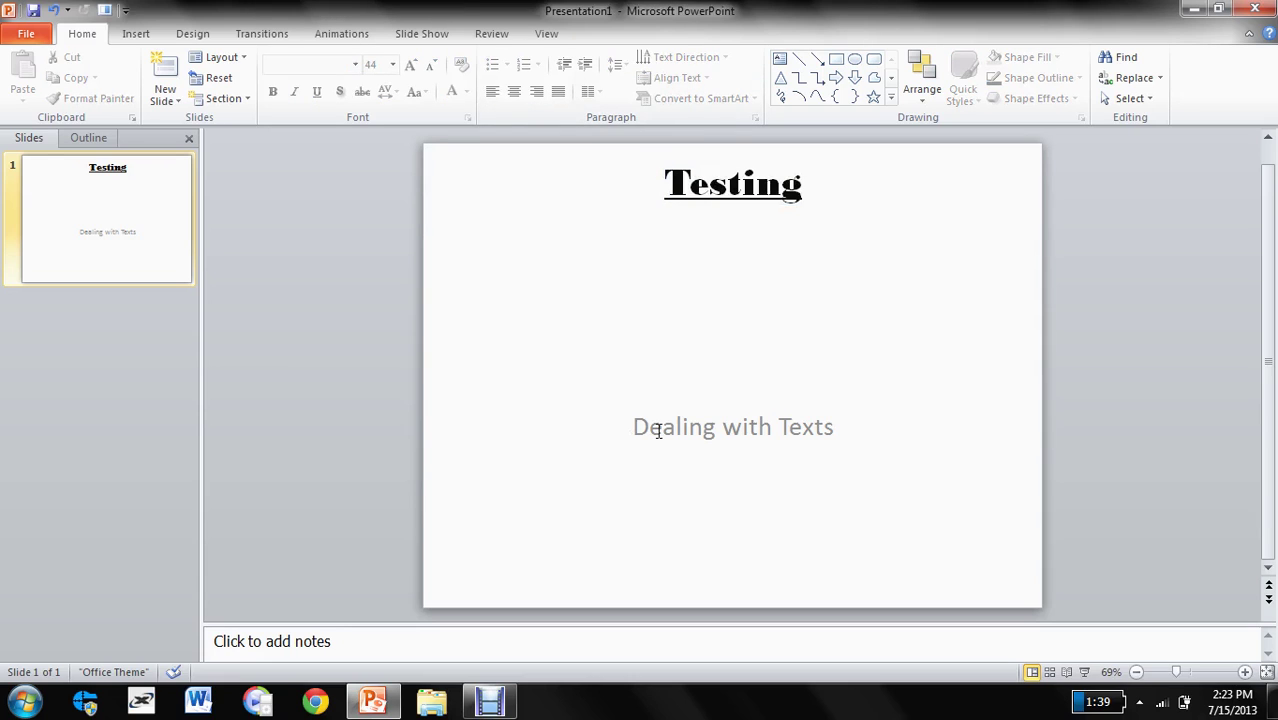
Enlarge the subtitle box to fill the slide and left-align 'Dealing with Texts'.
left_click(658, 430)
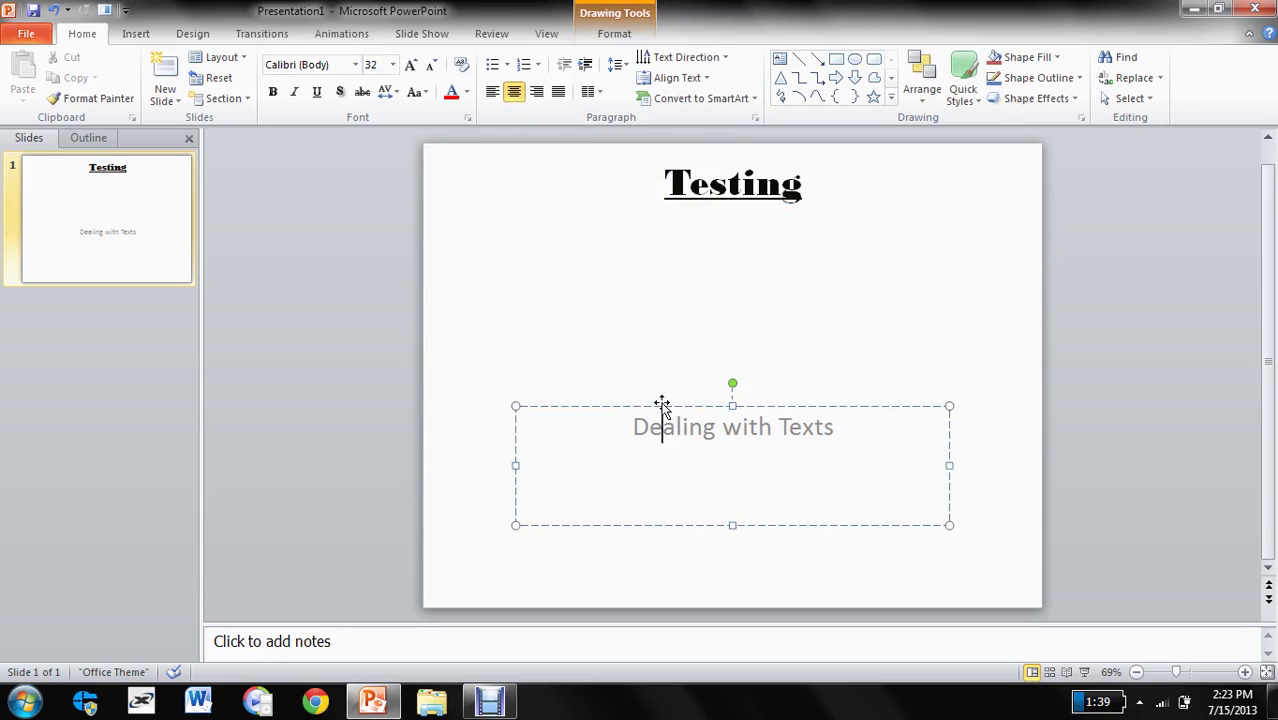
left_click_drag(660, 405, 570, 209)
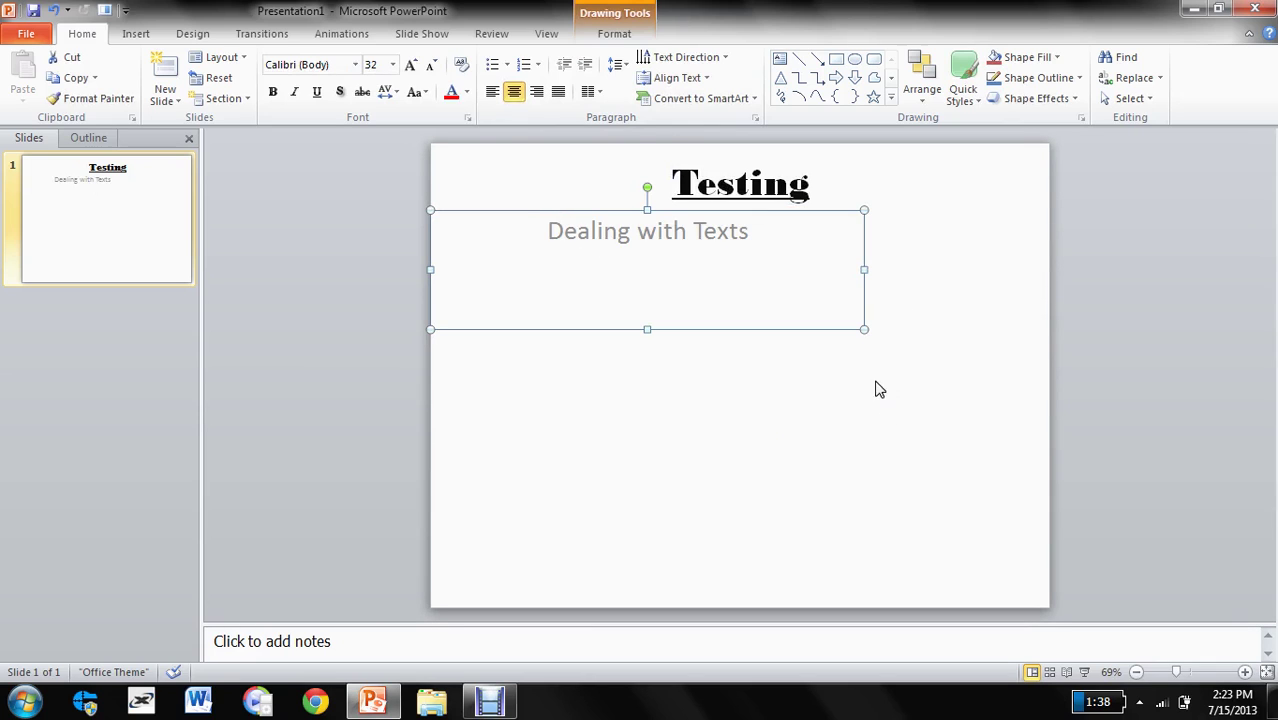
left_click_drag(865, 329, 1049, 604)
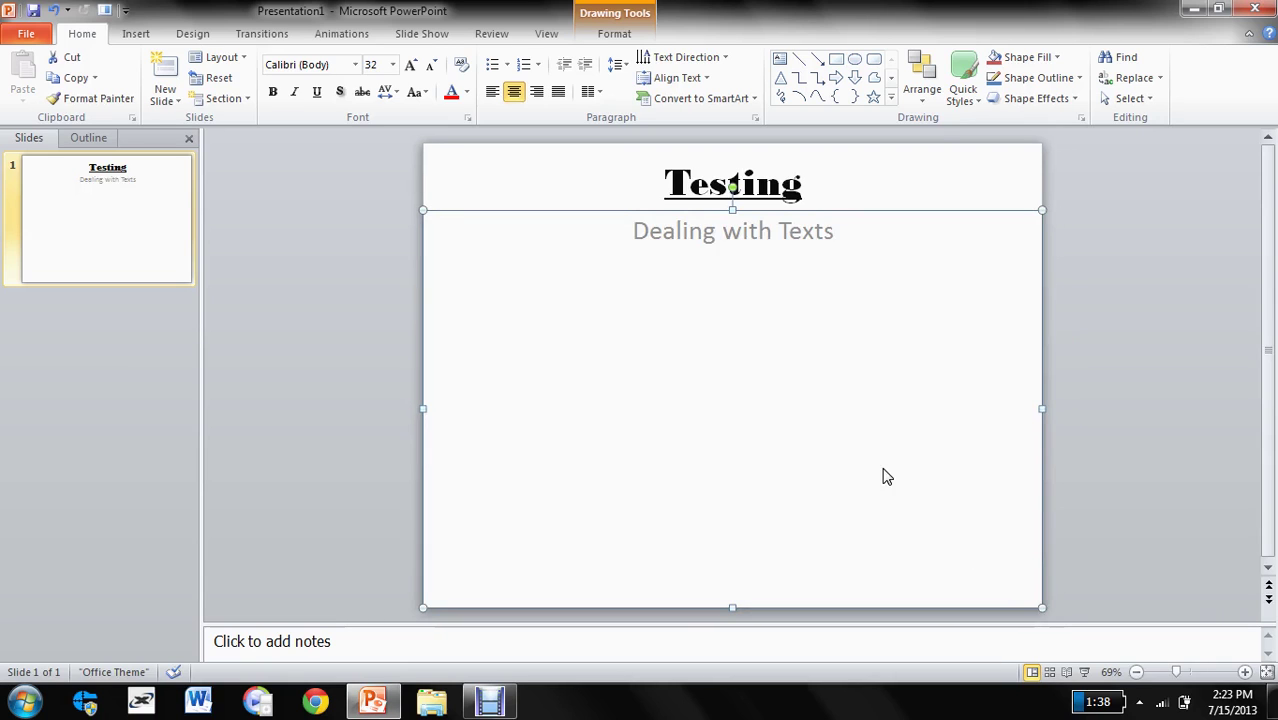
left_click(836, 228)
left_click_drag(836, 228, 632, 230)
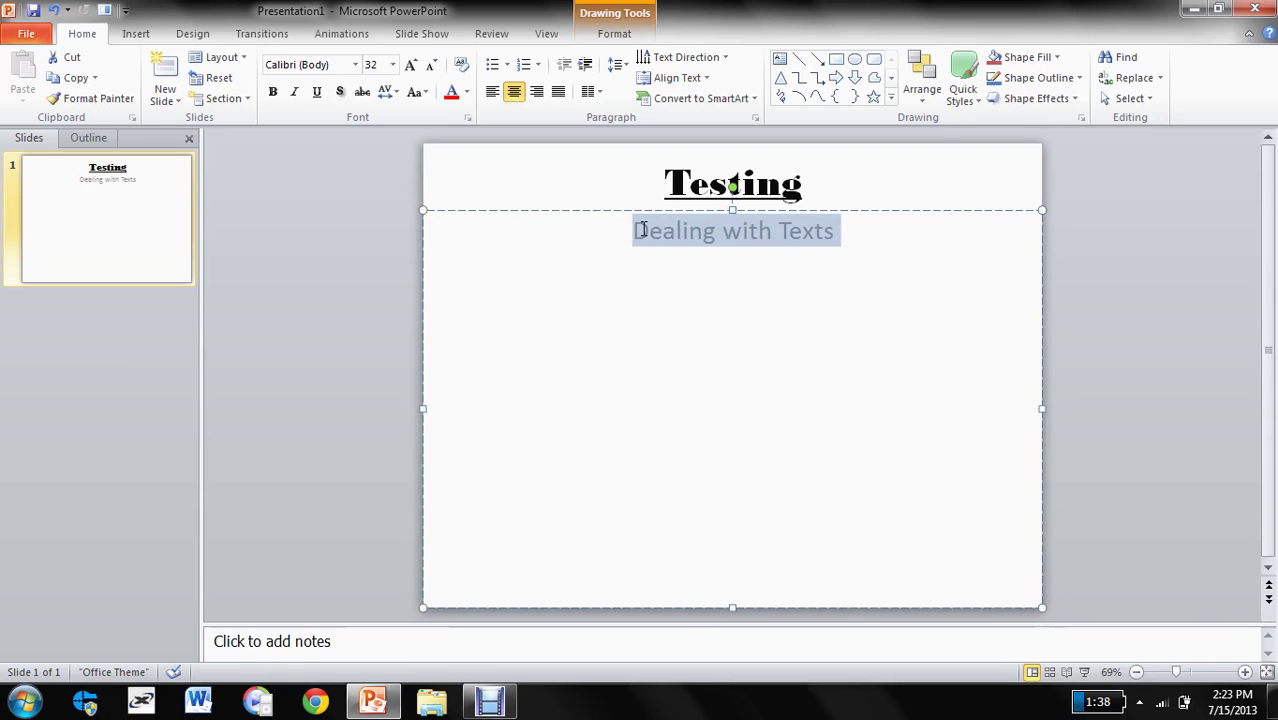
left_click(492, 92)
Add a second subtitle line, 'Making them attractive', and select both lines.
left_click(499, 283)
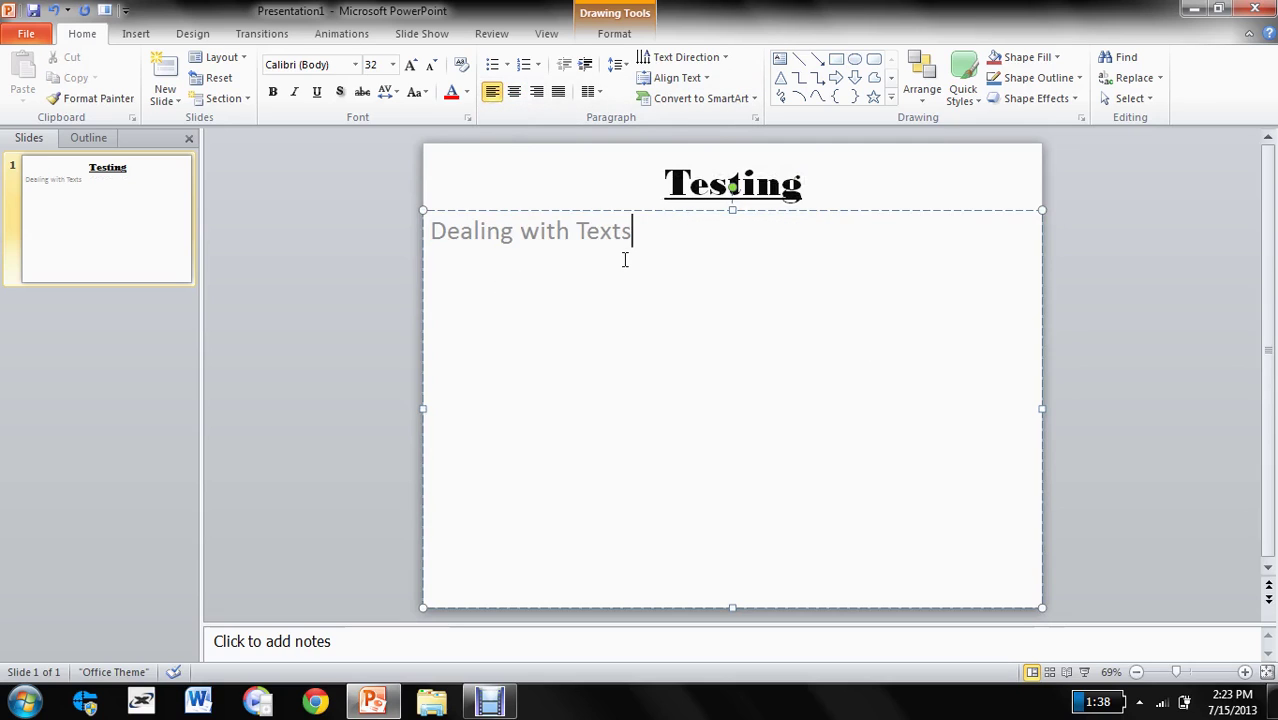
key("Left")
key("Left")
key("Left")
key("Left")
key("Left")
key("Left")
key("Left")
key("Left")
key("Left")
key("Left")
key("Left")
key("Left")
key("Return")
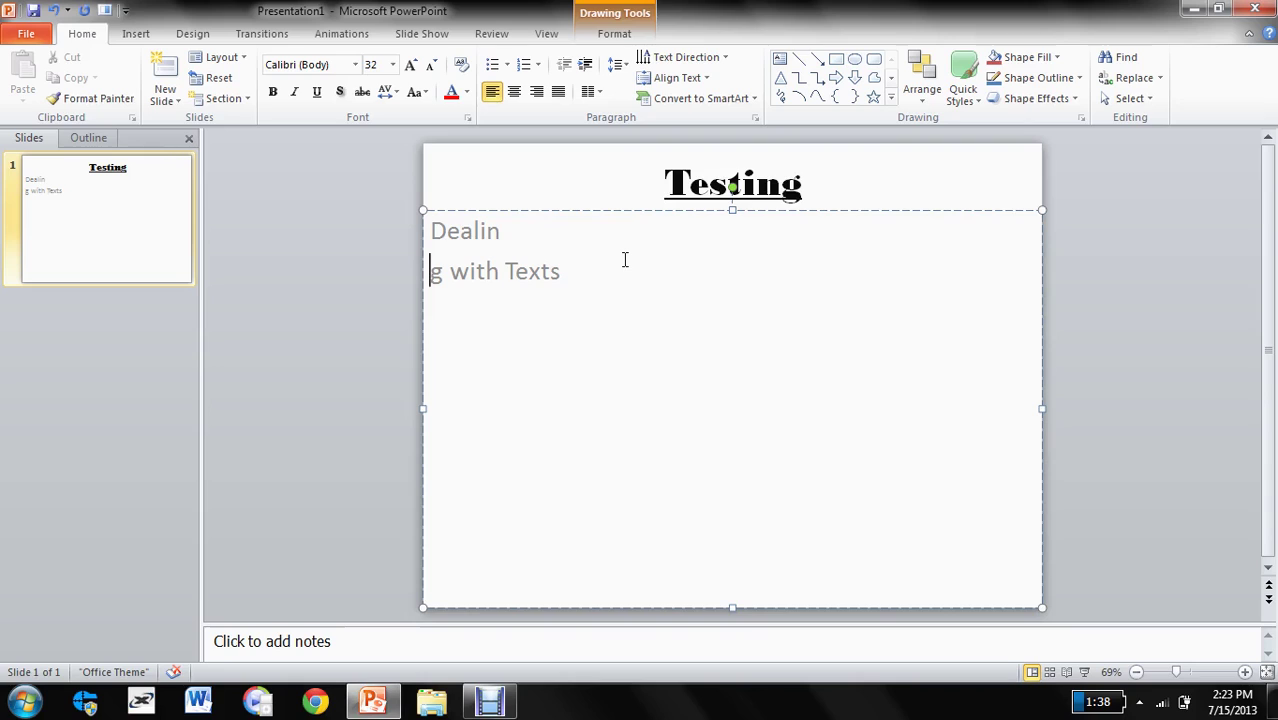
key("BackSpace")
left_click(645, 255)
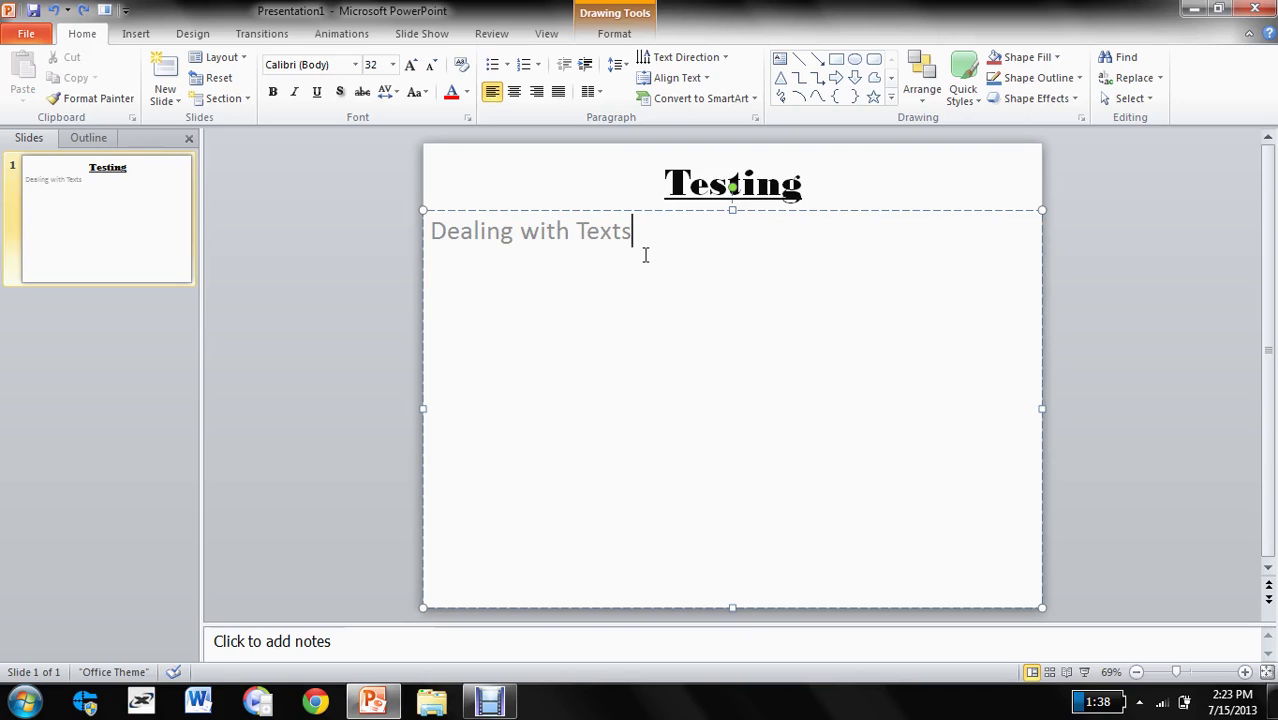
key("Return")
type("Makin")
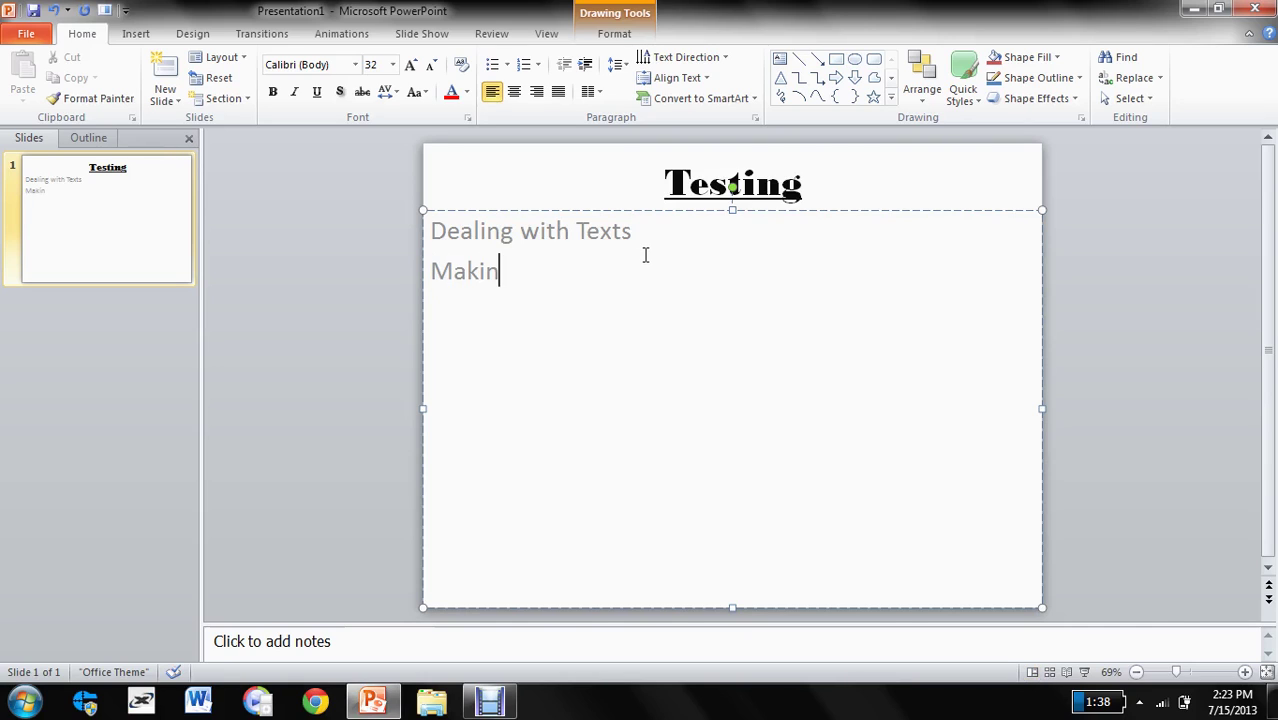
type("g them at")
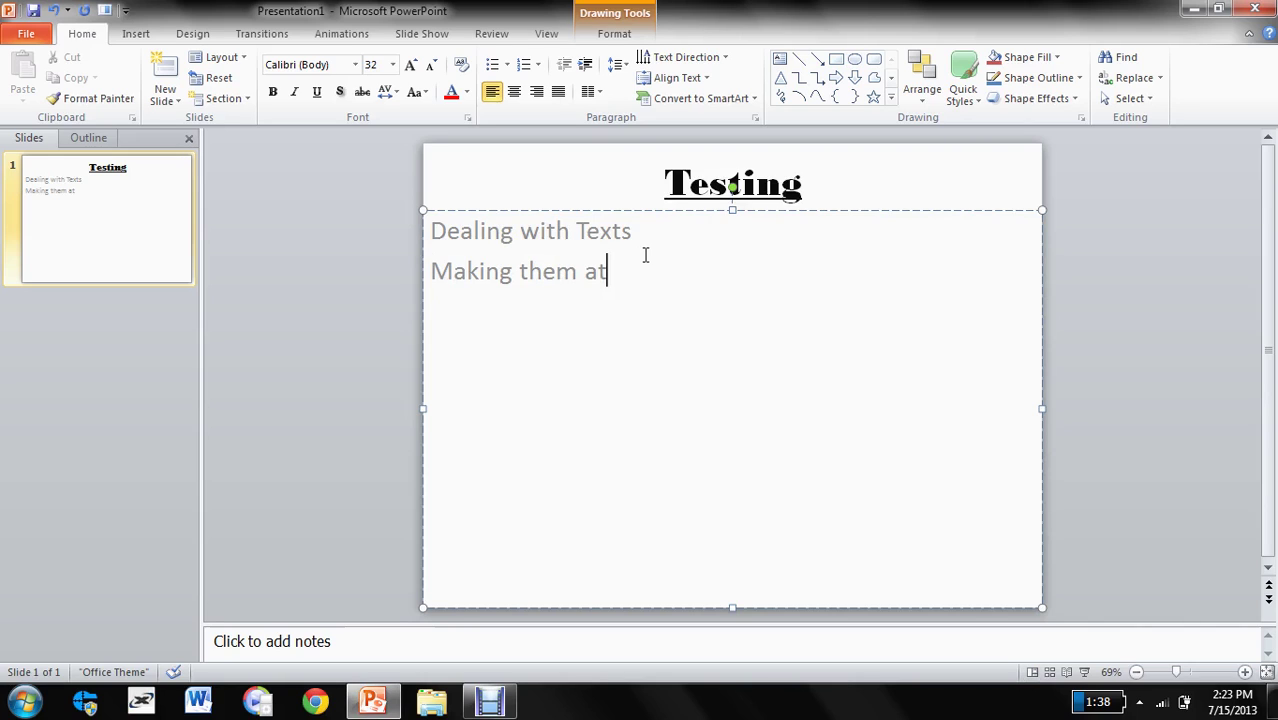
type("tractive")
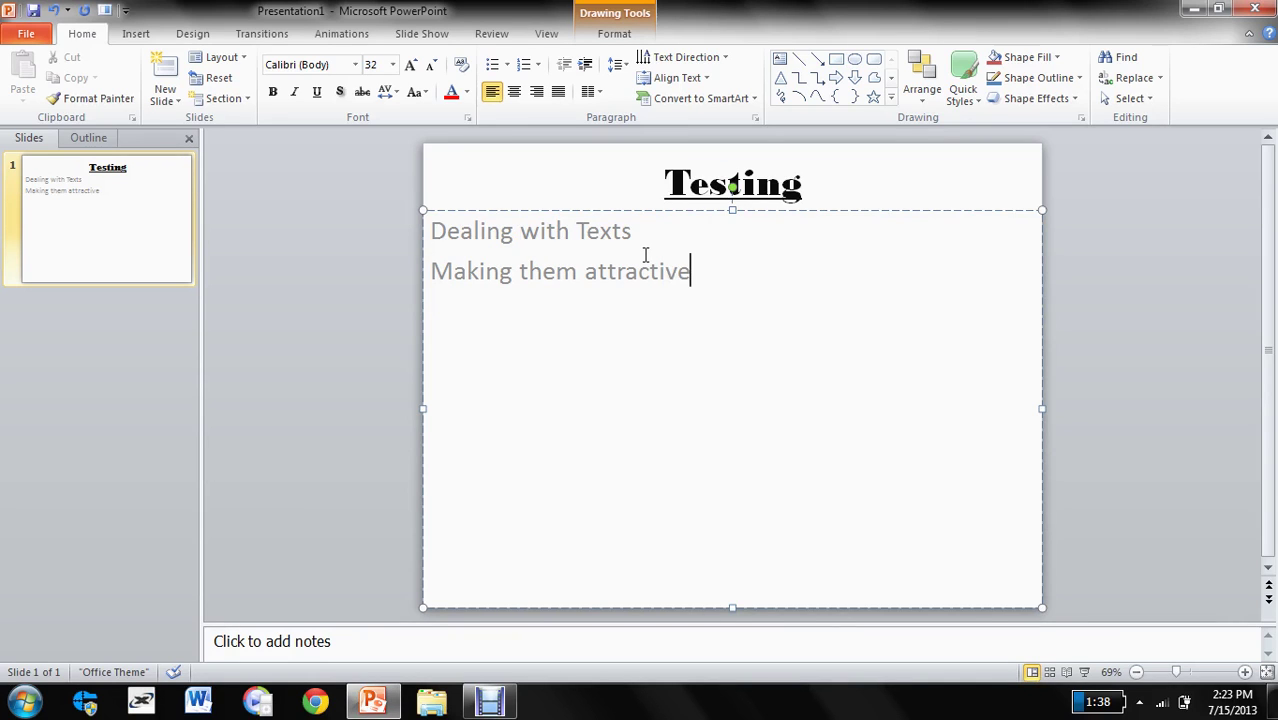
key("Return")
left_click_drag(698, 276, 446, 242)
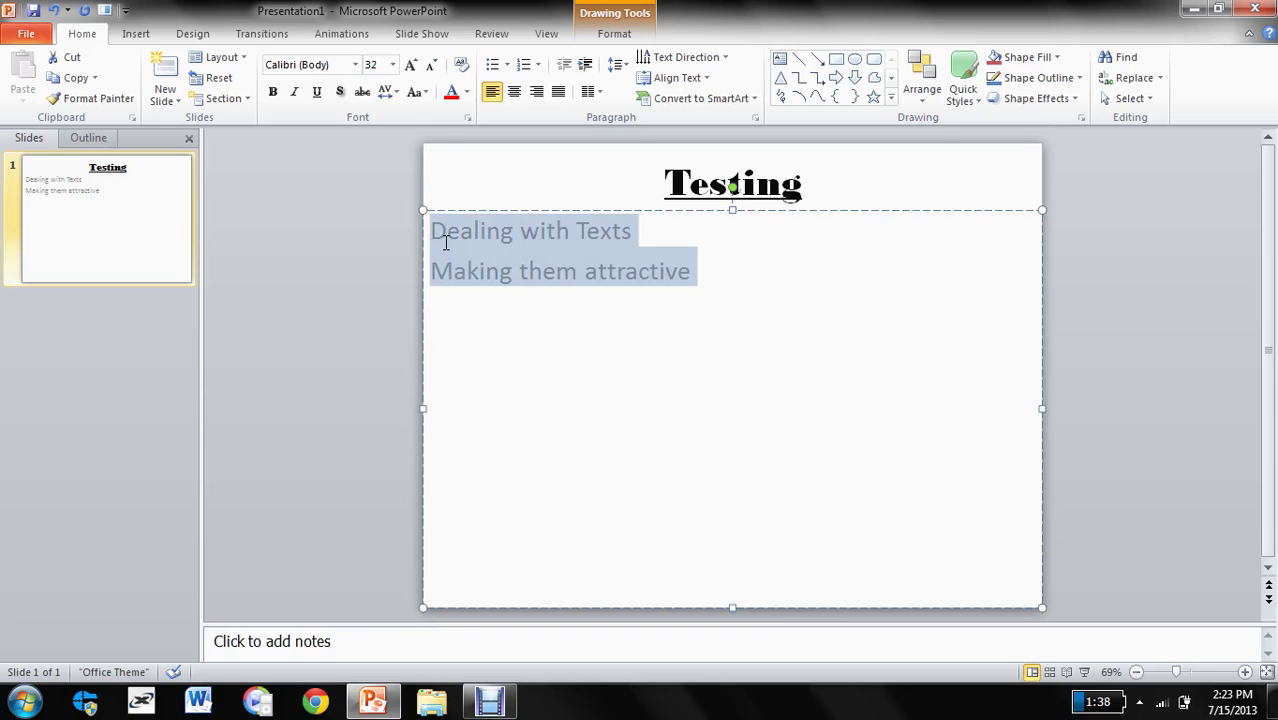
Bullet the two subtitle lines, then convert them to a numbered list 1. and 2.
left_click(496, 66)
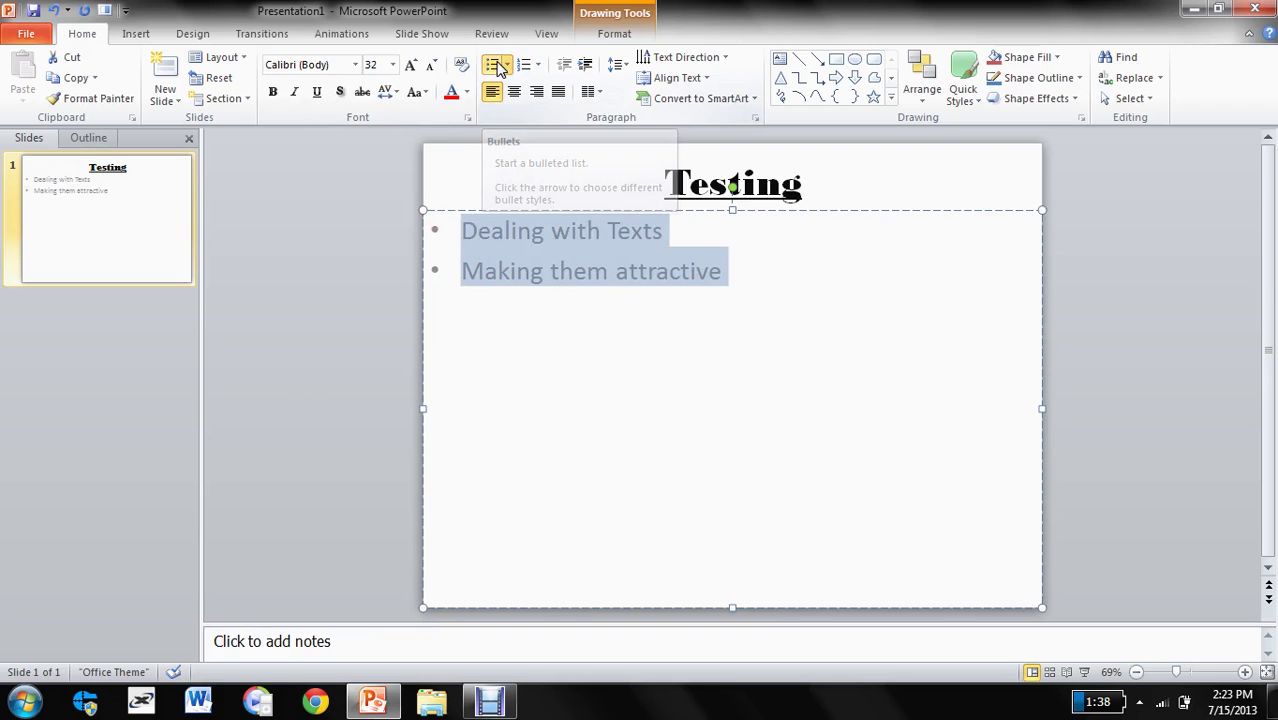
left_click(586, 331)
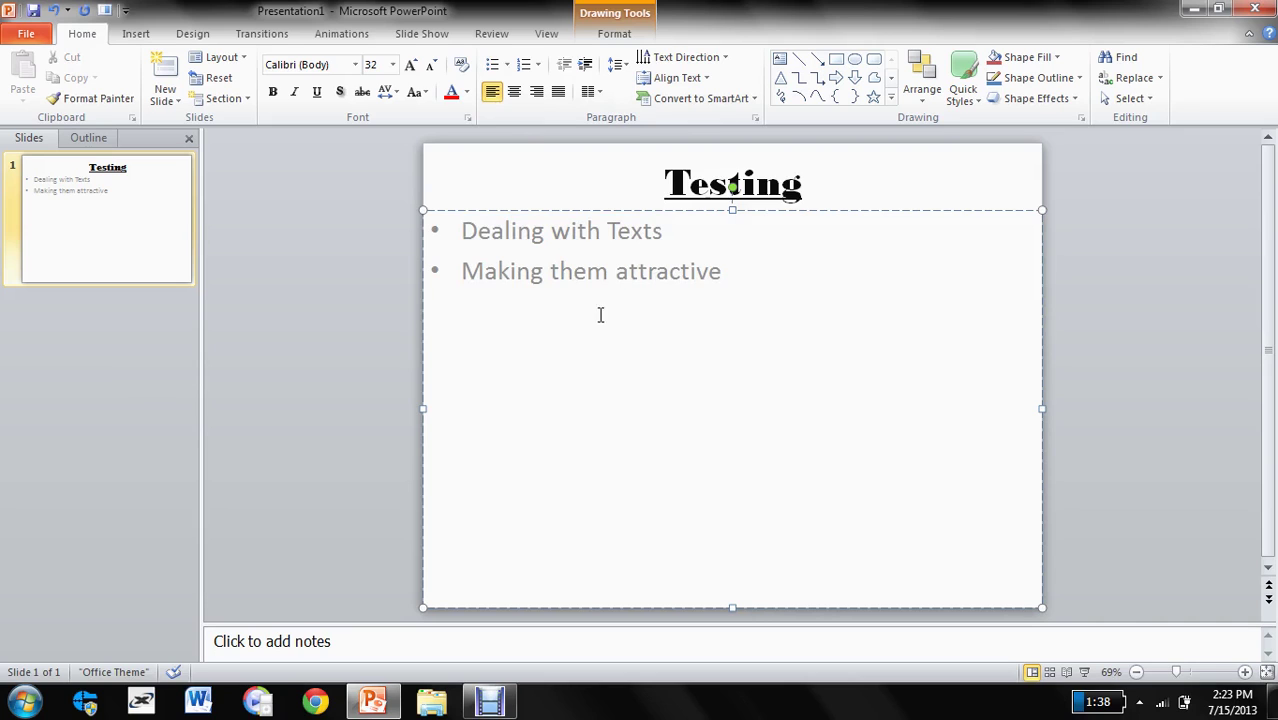
left_click_drag(720, 288, 488, 117)
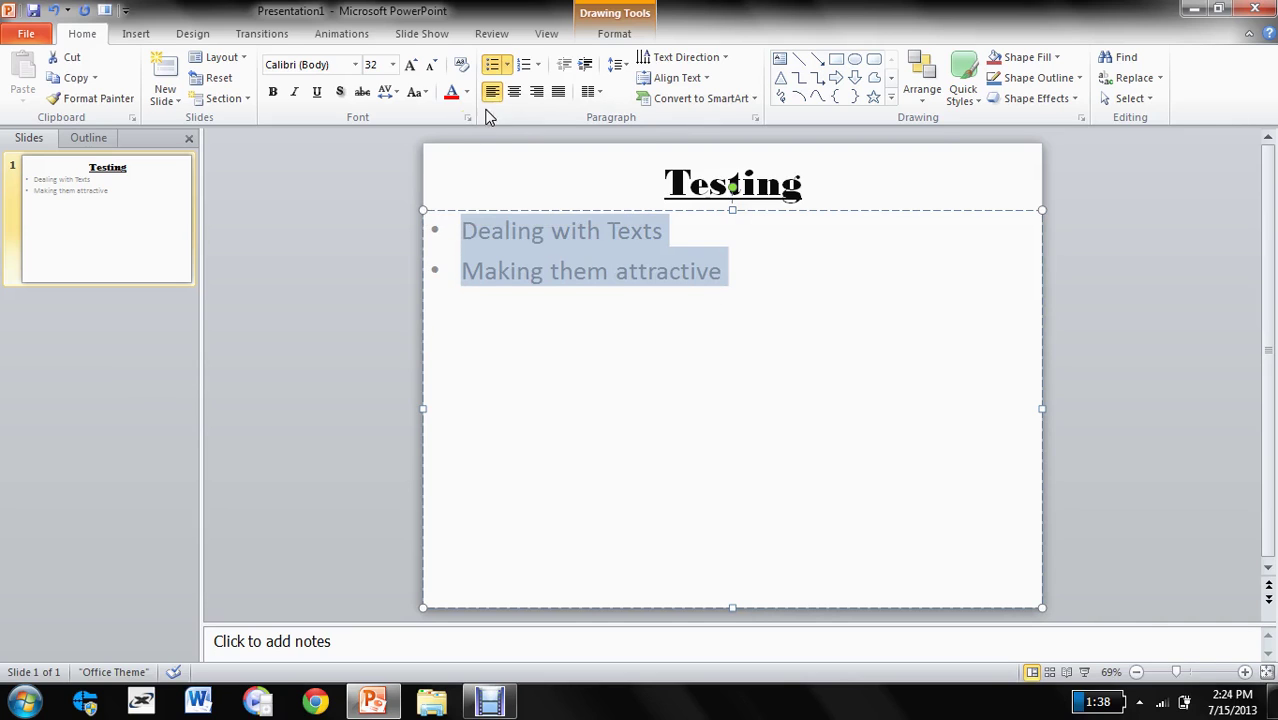
left_click(524, 66)
left_click(591, 394)
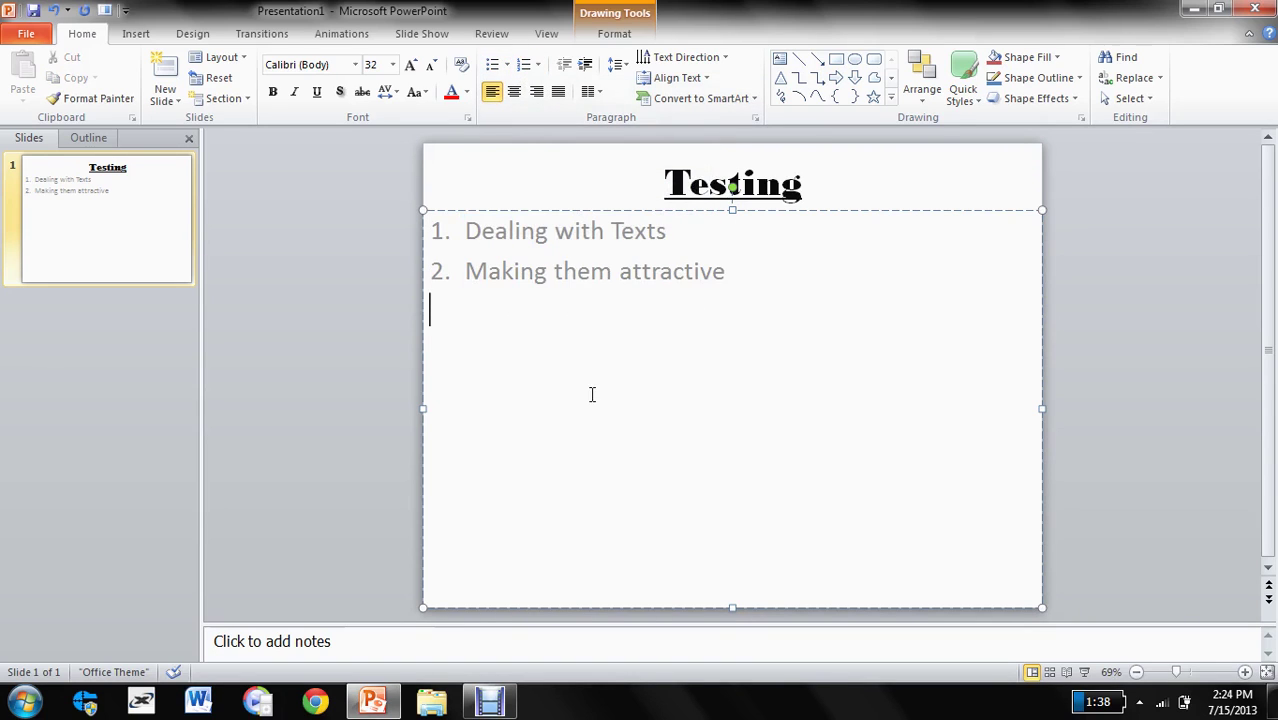
left_click(747, 271)
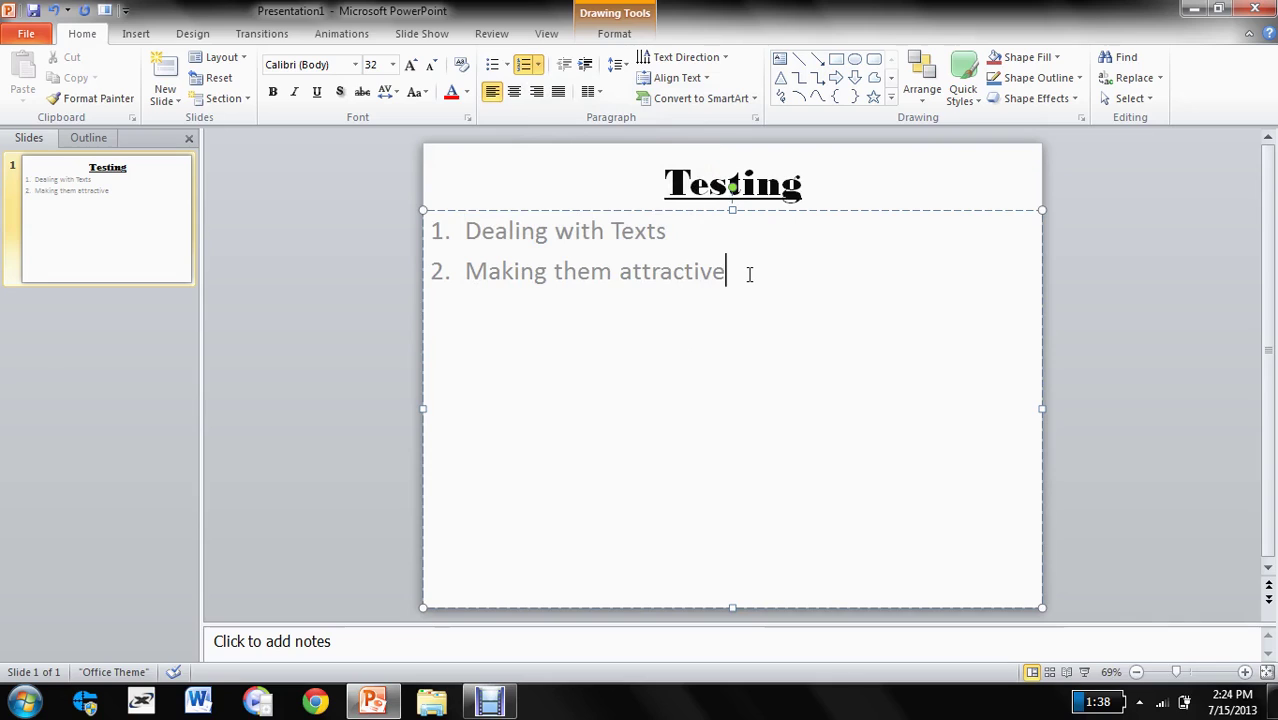
key("Return")
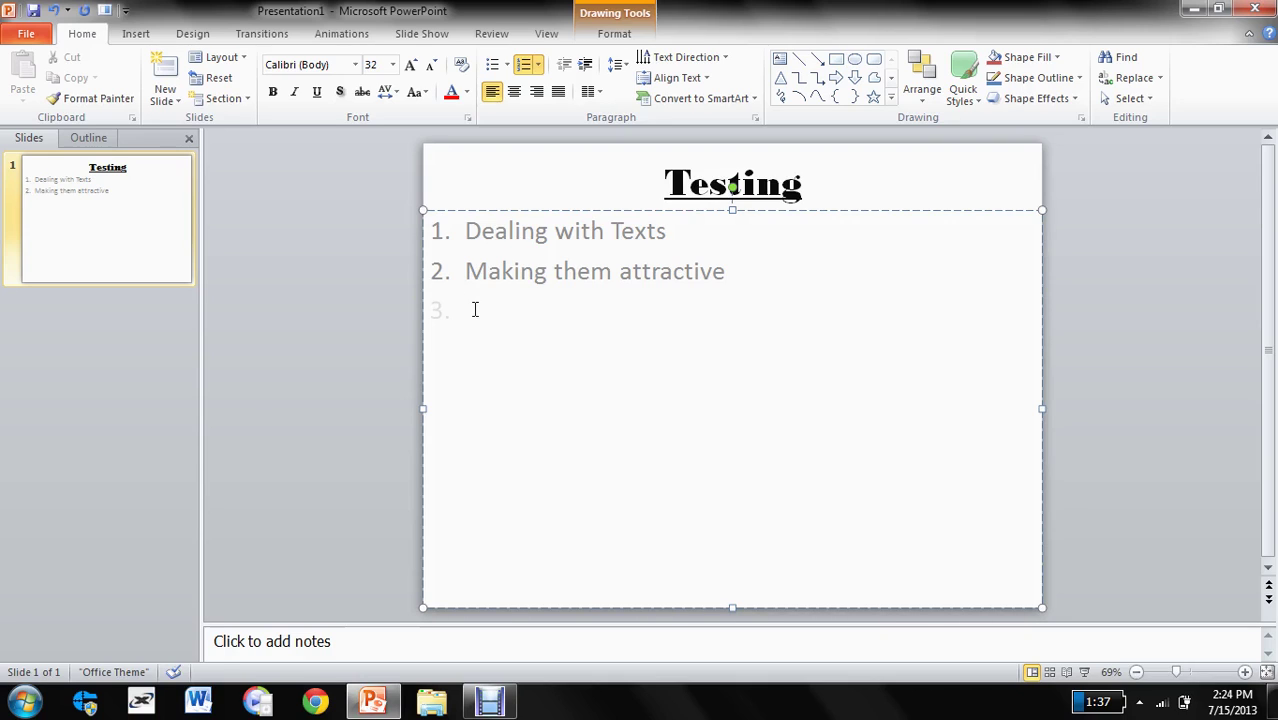
key("BackSpace")
key("BackSpace")
Apply the Intense Effect – Blue shape style to the list box and make its text white.
left_click(966, 95)
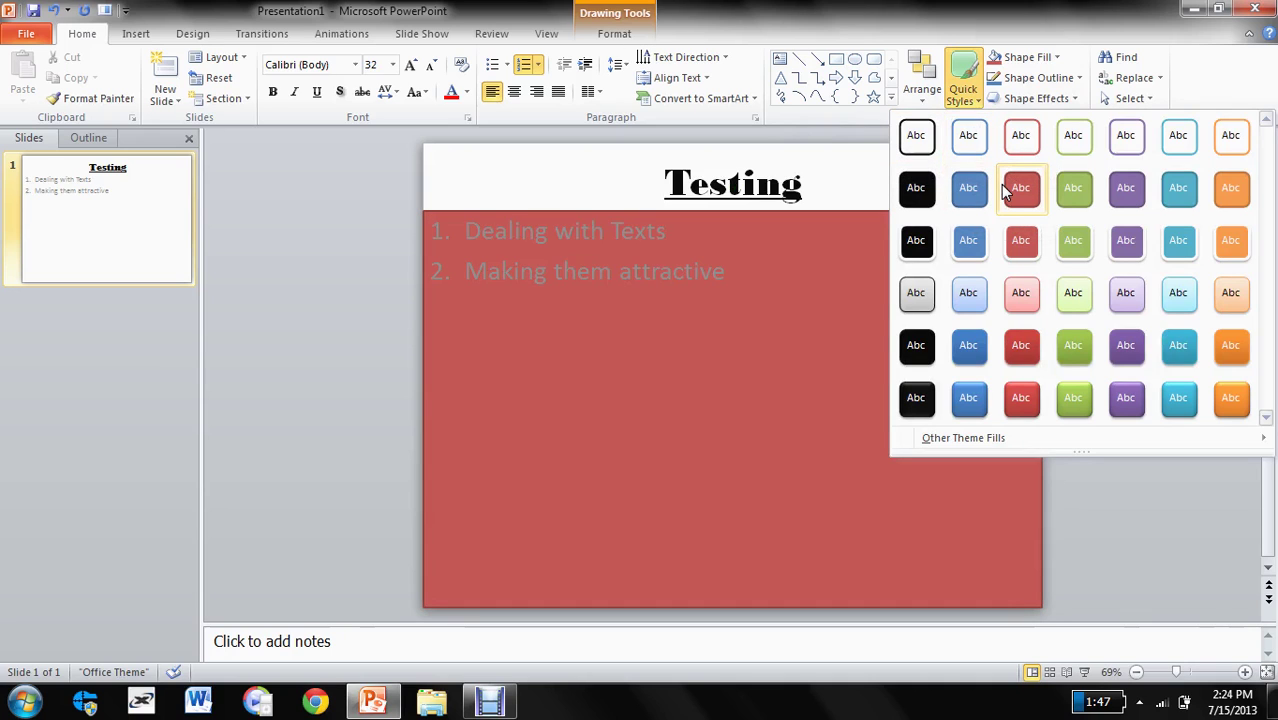
left_click(967, 396)
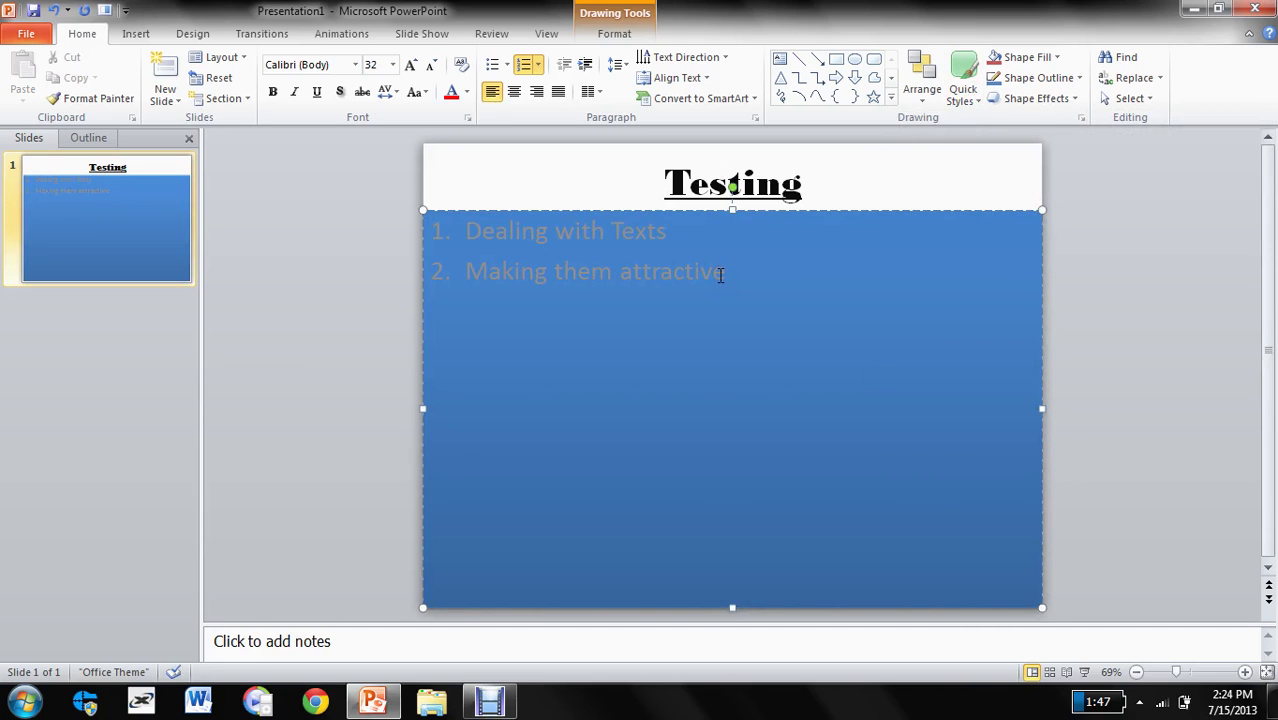
left_click_drag(722, 274, 362, 240)
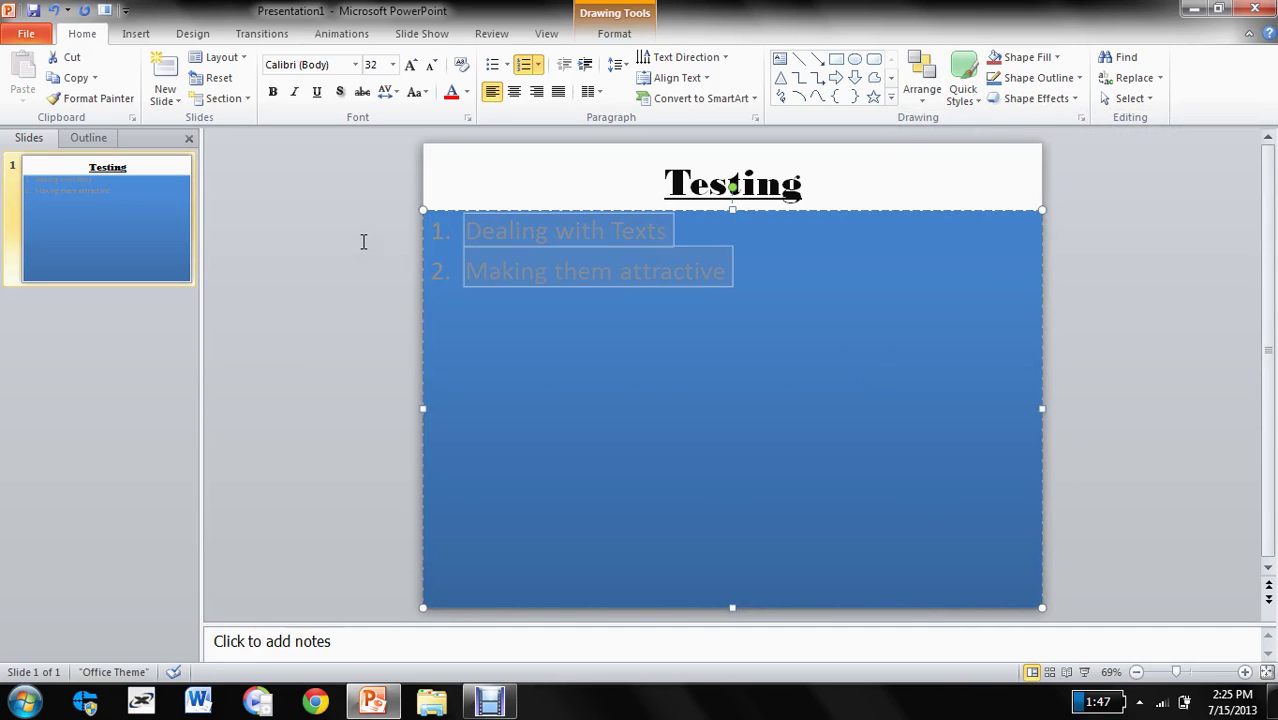
left_click(466, 93)
left_click(463, 128)
key("Escape")
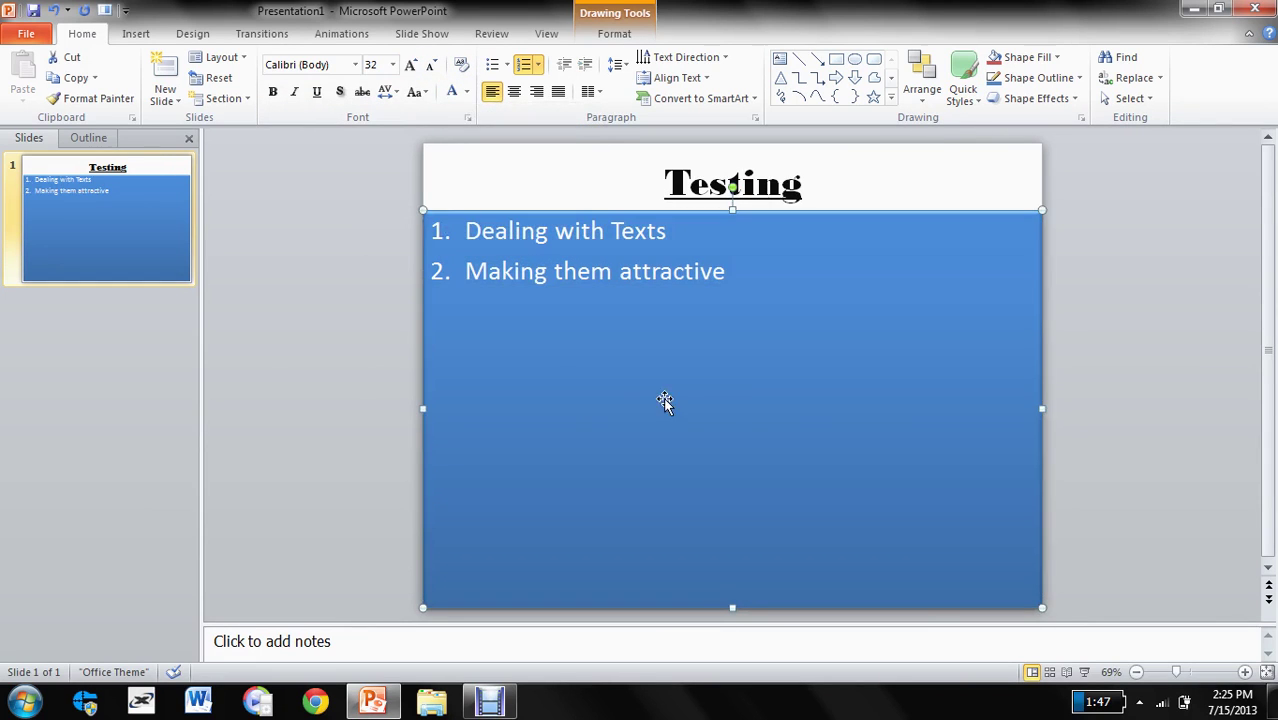